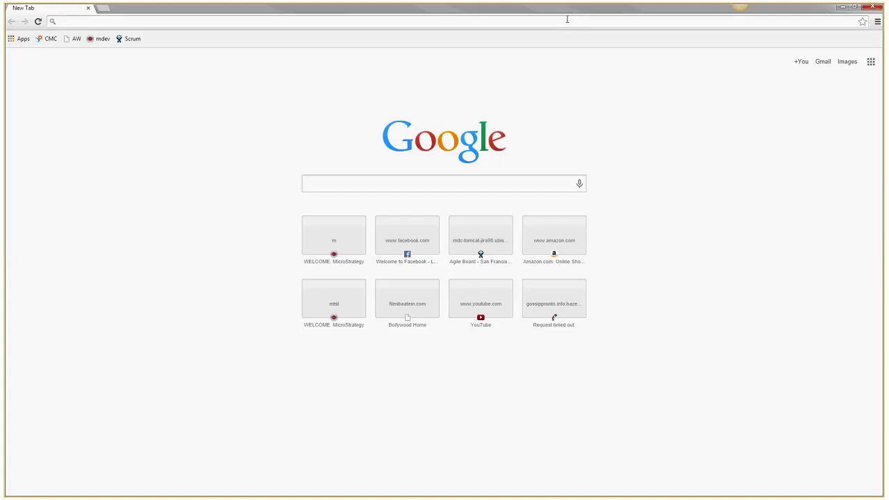
Load the MicroStrategy Web server address in Chrome's address bar
type("m/")
key("Return")
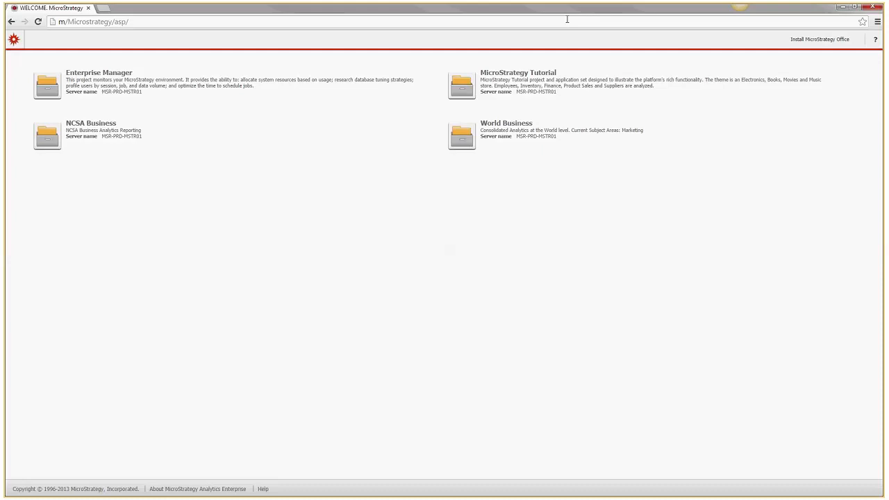
Open the MicroStrategy Tutorial project from the welcome page's project list
left_click(640, 102)
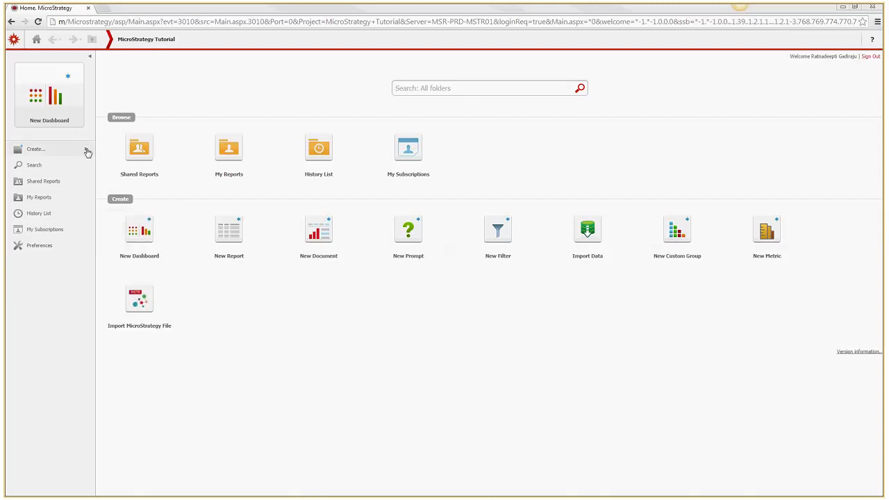
mouse_move(87, 152)
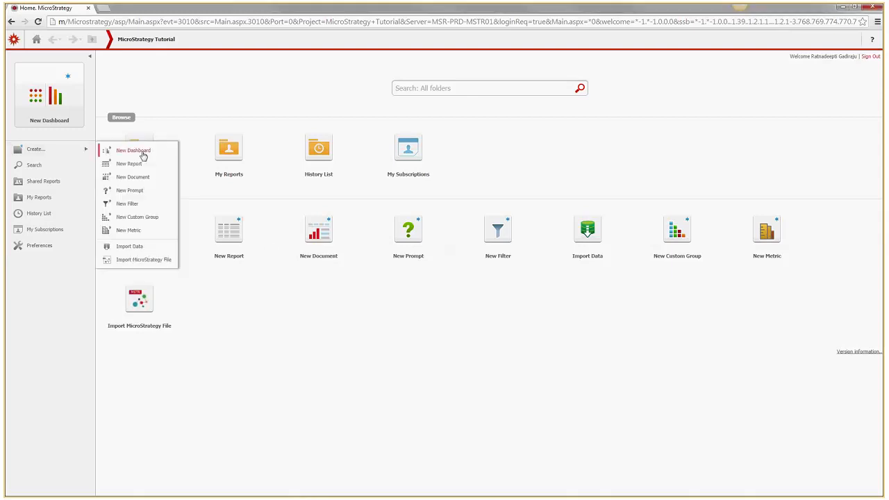
Create a new custom group and add its first element, Element 1
left_click(152, 219)
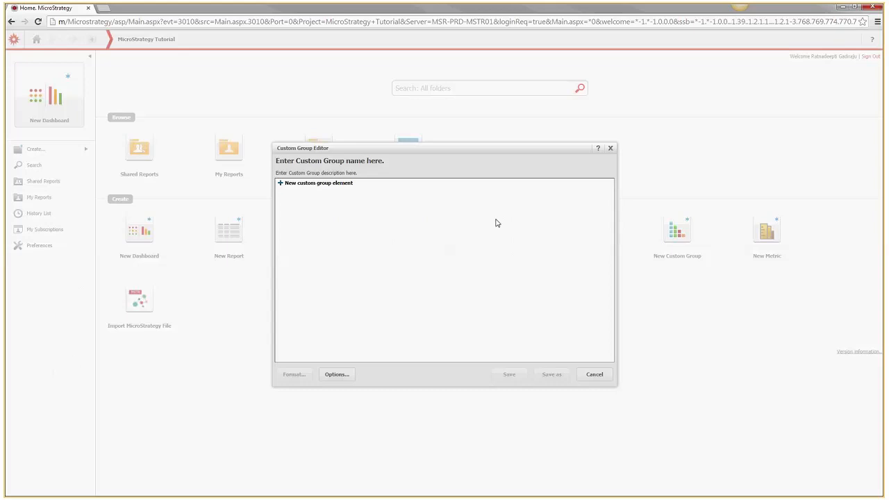
left_click(289, 183)
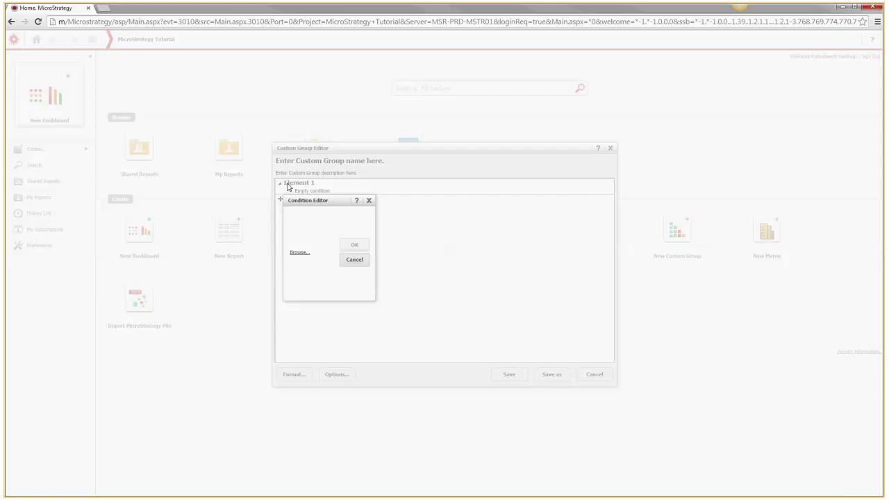
Base Element 1's condition on the Revenue metric from the Sales Metrics folder
left_click(299, 252)
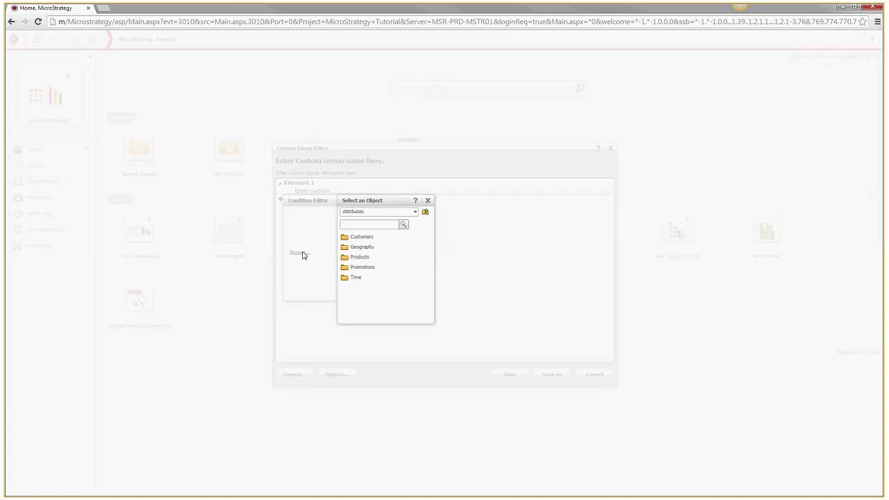
left_click(414, 212)
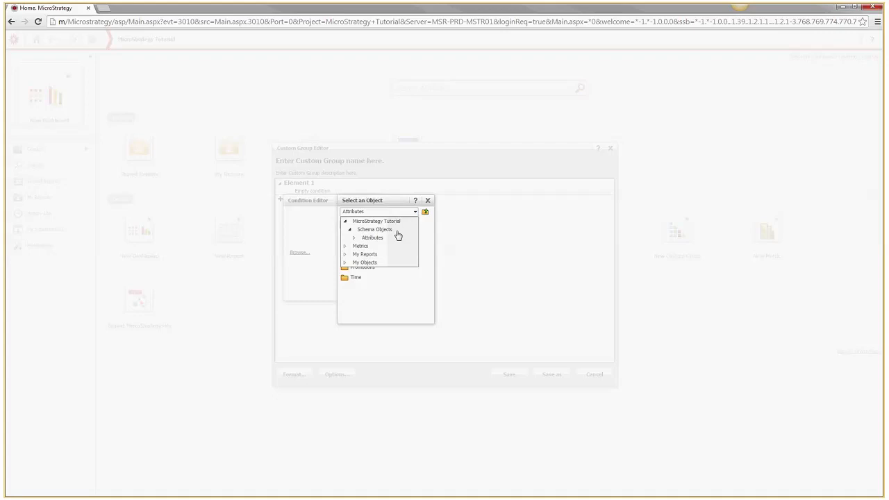
left_click(361, 247)
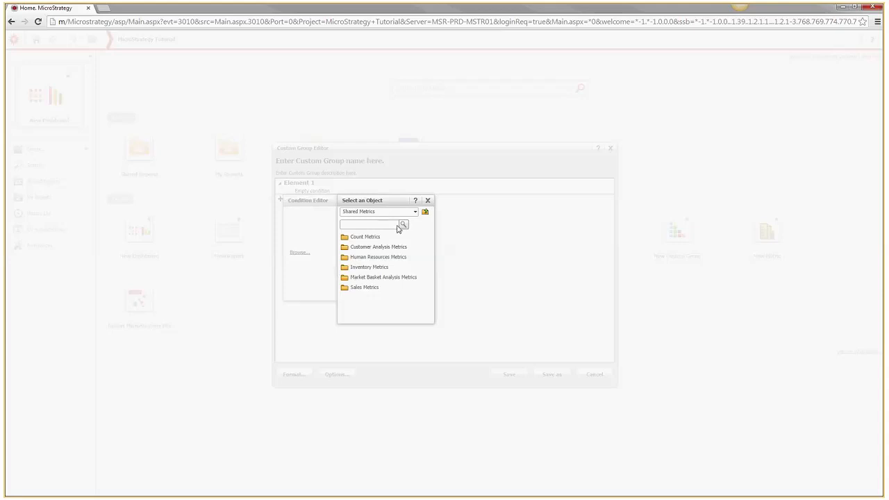
left_click(372, 288)
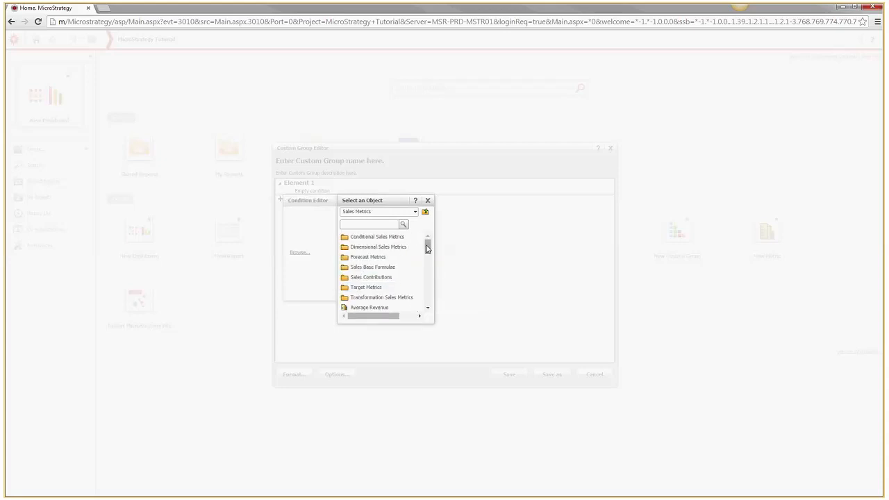
left_click_drag(427, 249, 427, 279)
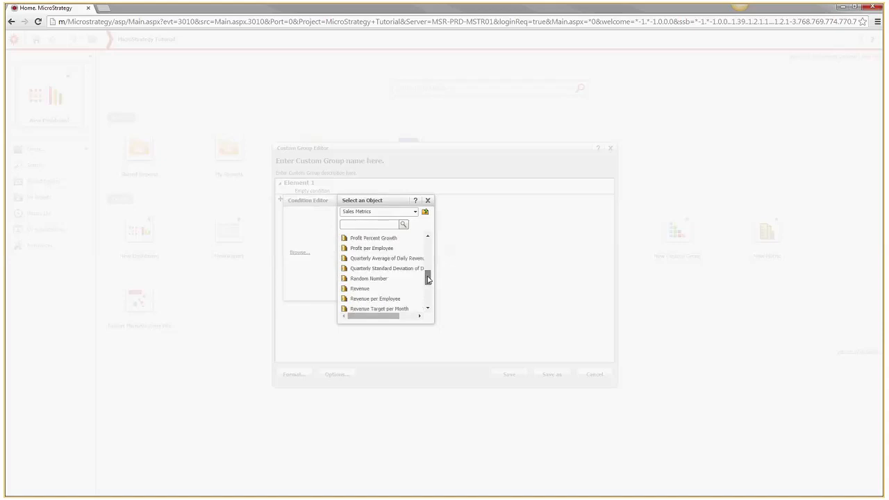
left_click(356, 290)
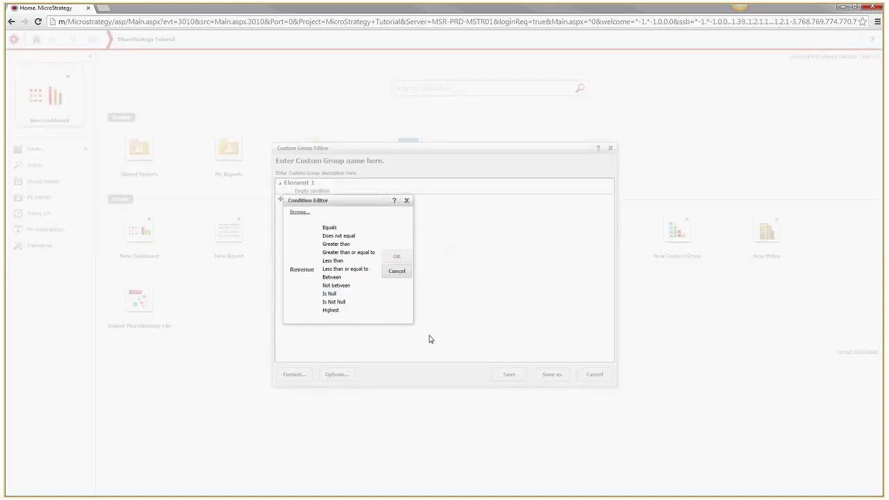
Set the condition to Highest 5 at the Customer attribute level and confirm it
mouse_move(341, 319)
left_click(350, 319)
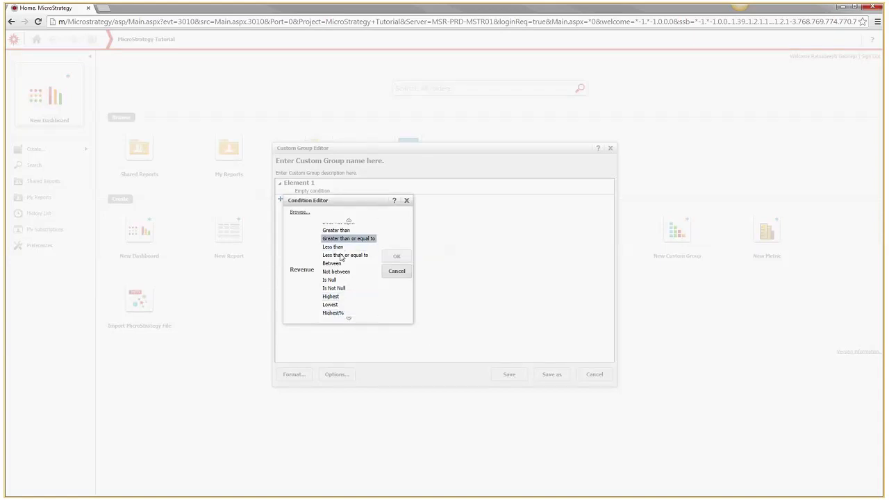
left_click(338, 300)
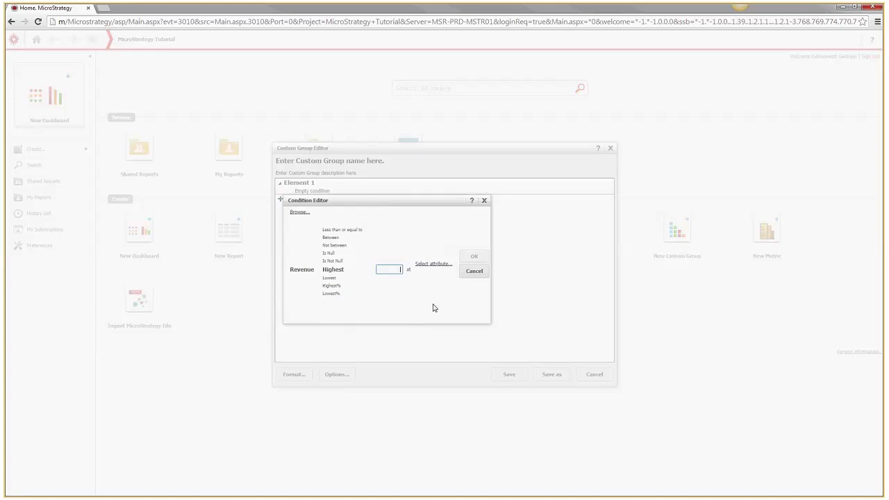
left_click(430, 265)
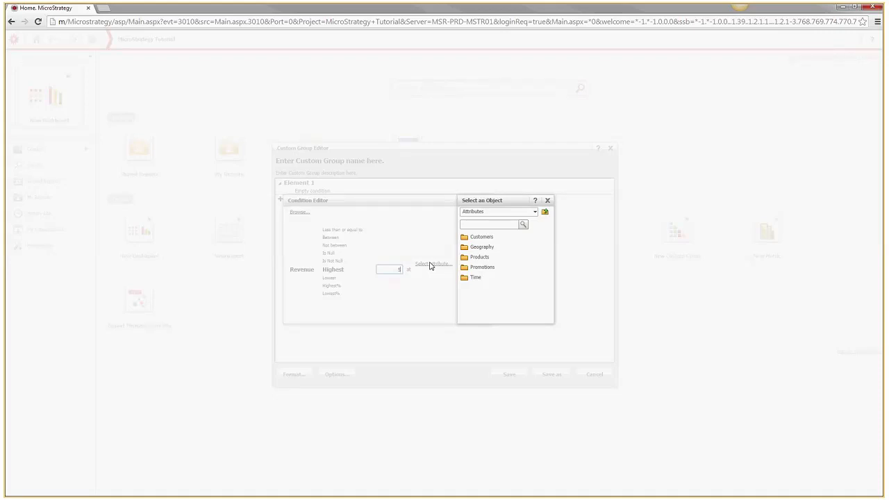
left_click(491, 241)
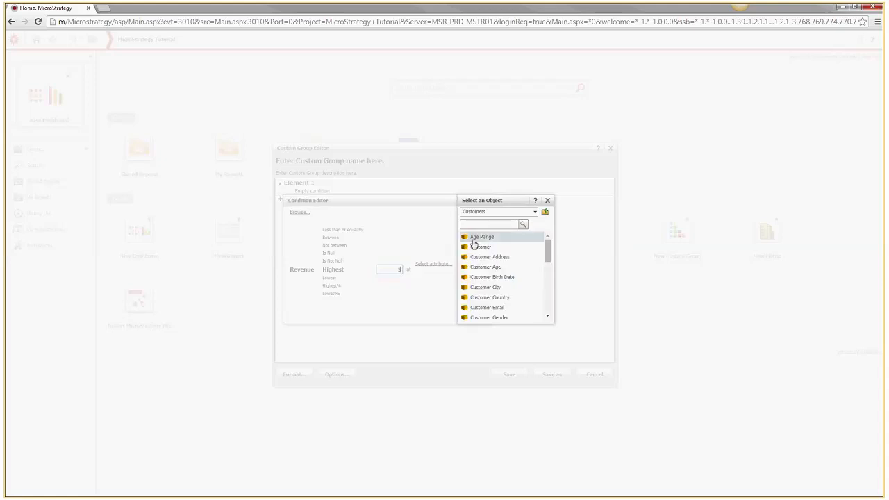
left_click(477, 247)
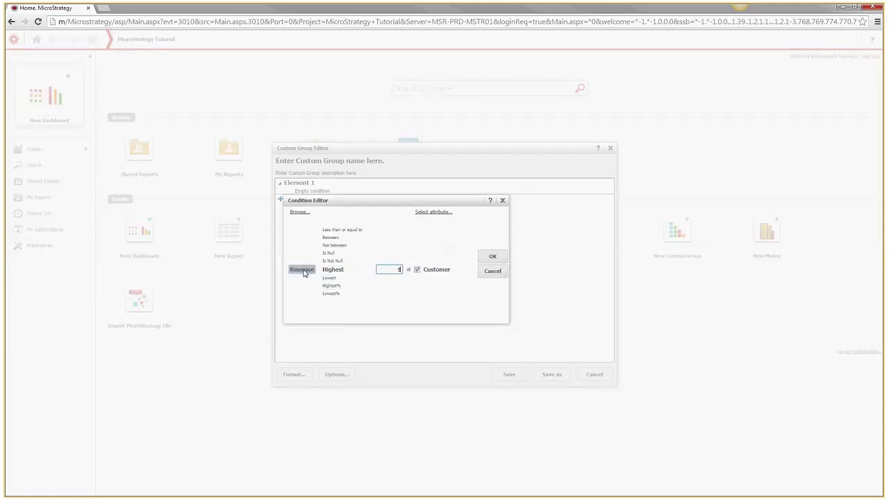
left_click(493, 257)
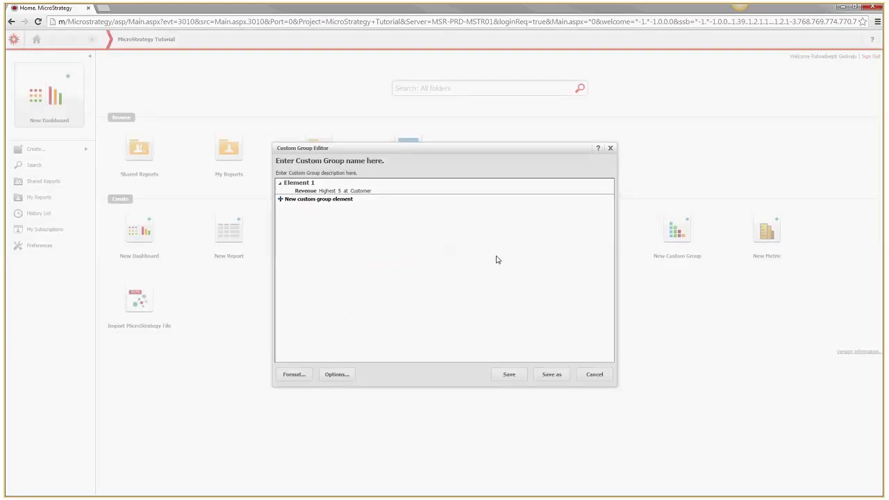
Add Element 2 and base its condition on the Sales Metrics Revenue metric
left_click(332, 200)
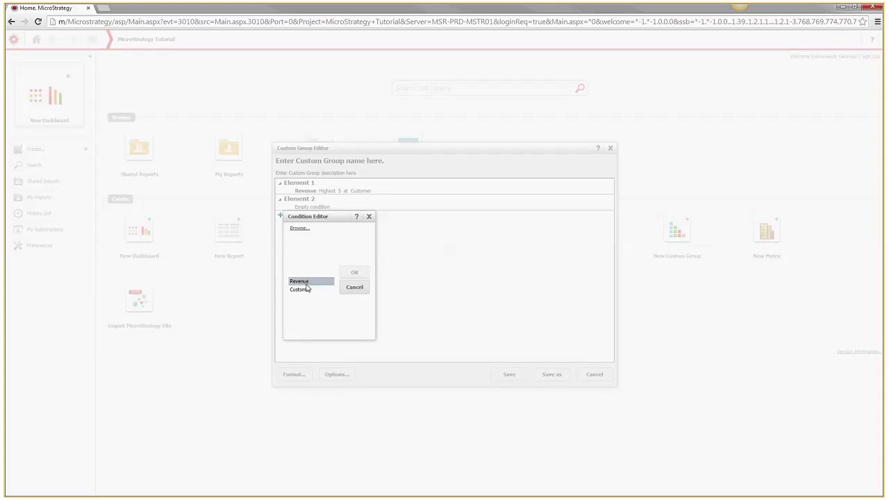
left_click(304, 230)
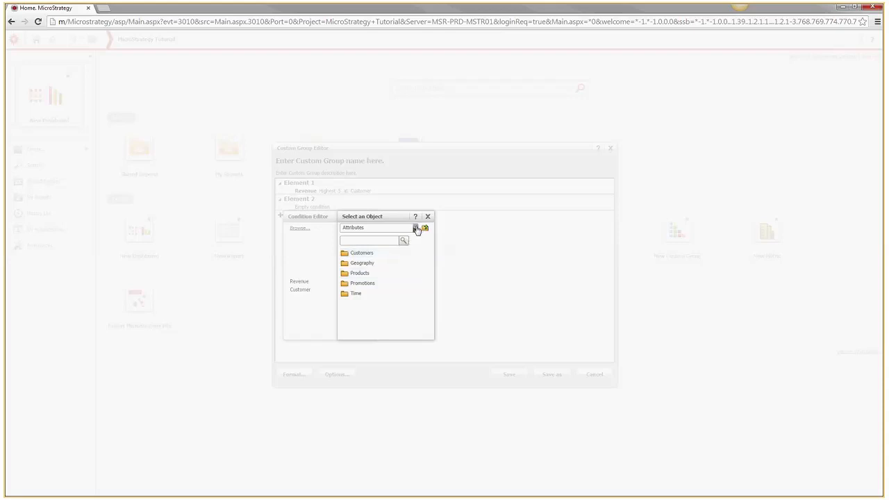
left_click(416, 229)
left_click(366, 265)
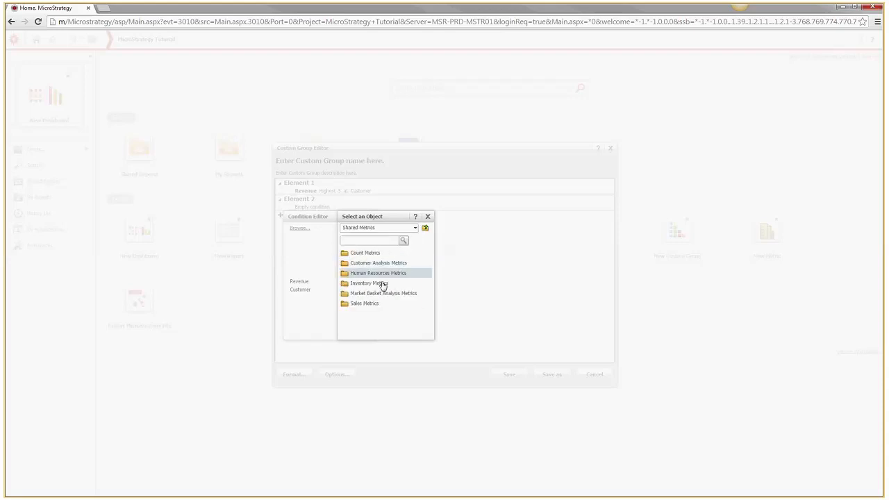
left_click(370, 310)
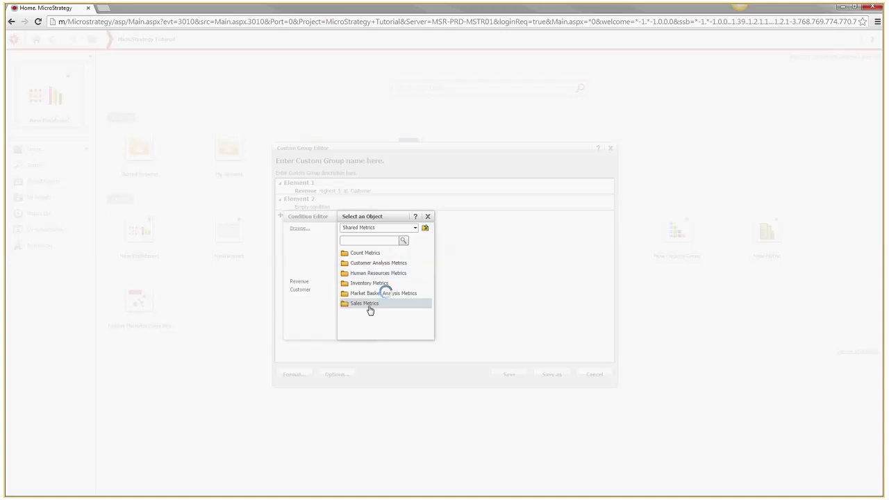
left_click_drag(428, 267, 429, 300)
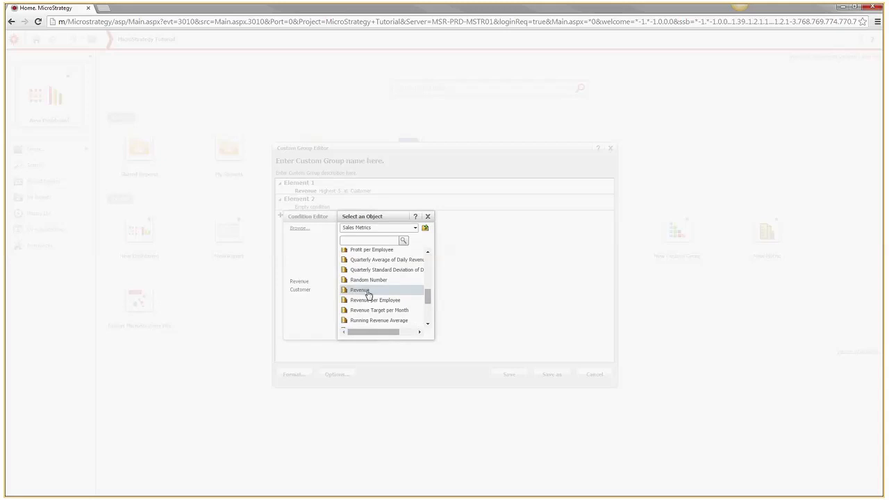
left_click(366, 292)
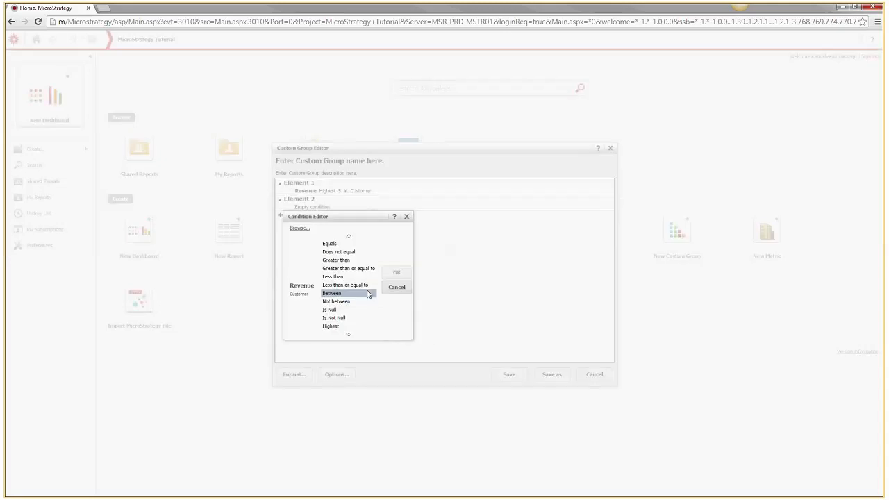
Set Element 2's condition to Highest 5 at the Products > Item level and confirm
left_click(345, 327)
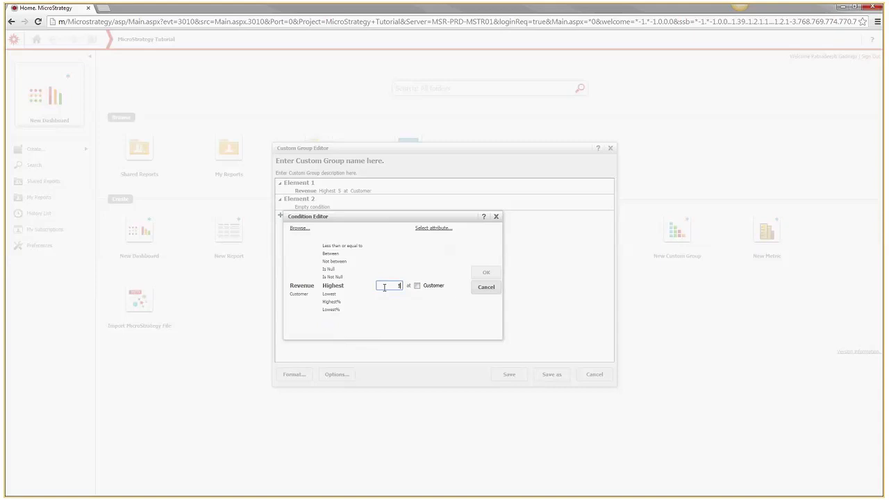
left_click(416, 289)
left_click(433, 229)
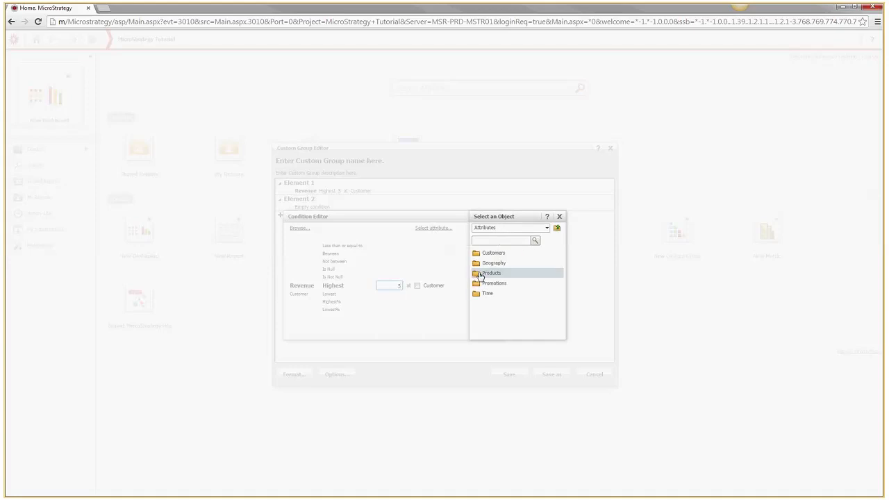
left_click(479, 274)
left_click(487, 295)
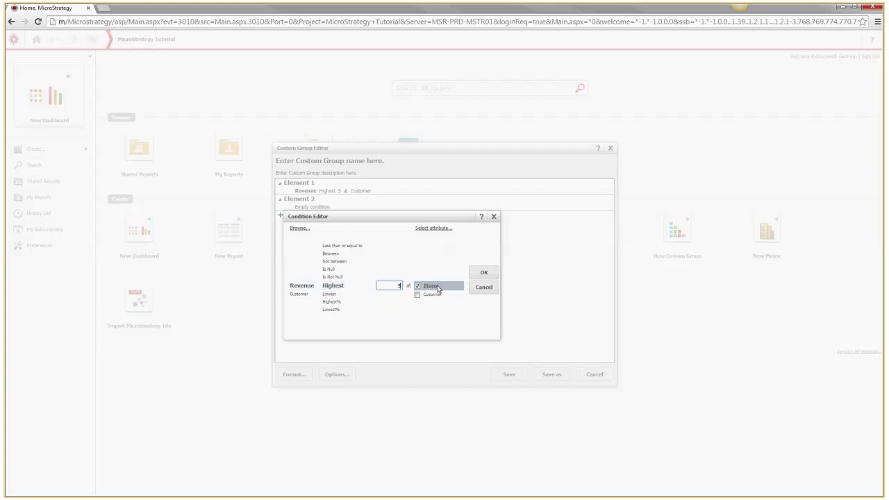
left_click(485, 275)
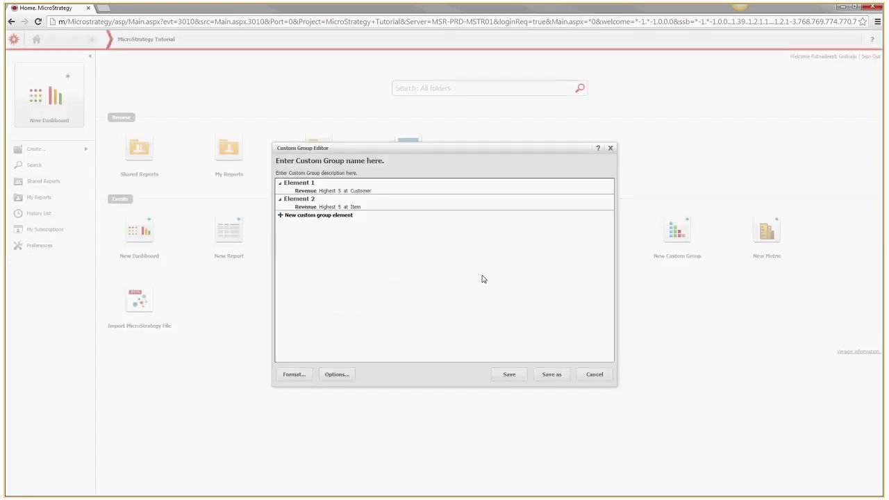
Add Element 3 with the condition Revenue Highest 5 at the Geography > Employee level
left_click(316, 216)
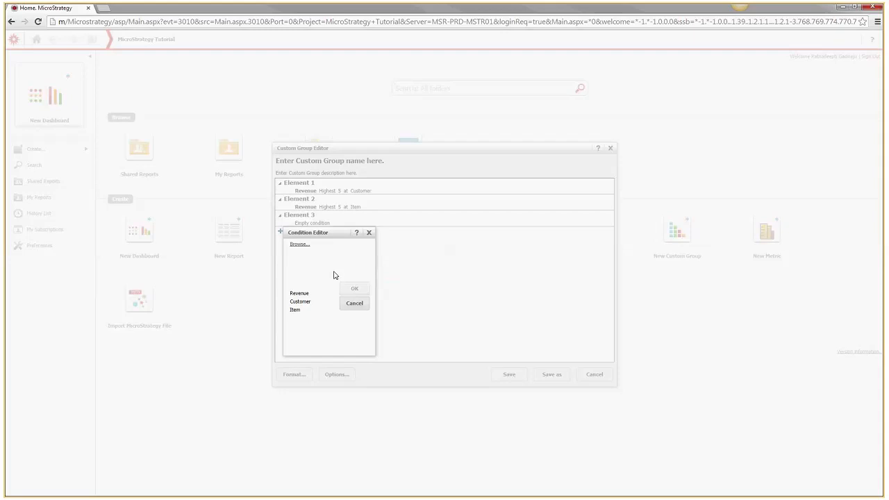
left_click(299, 294)
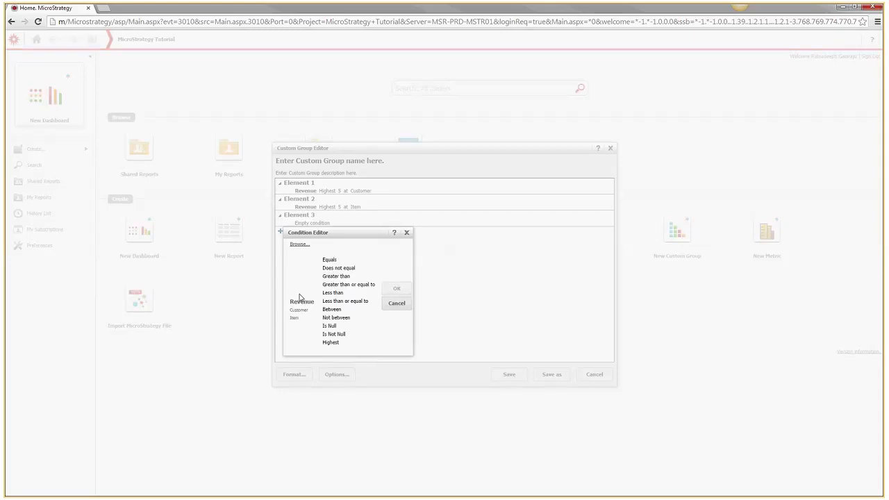
left_click(335, 344)
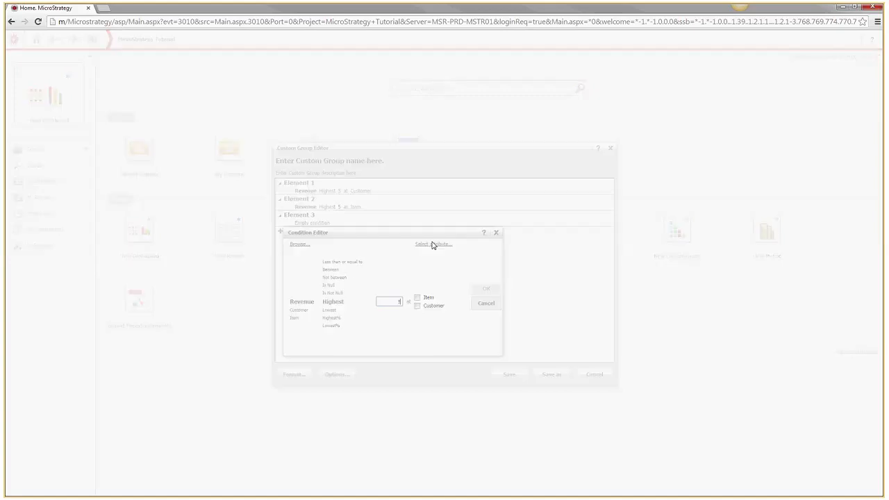
left_click(432, 245)
double_click(494, 279)
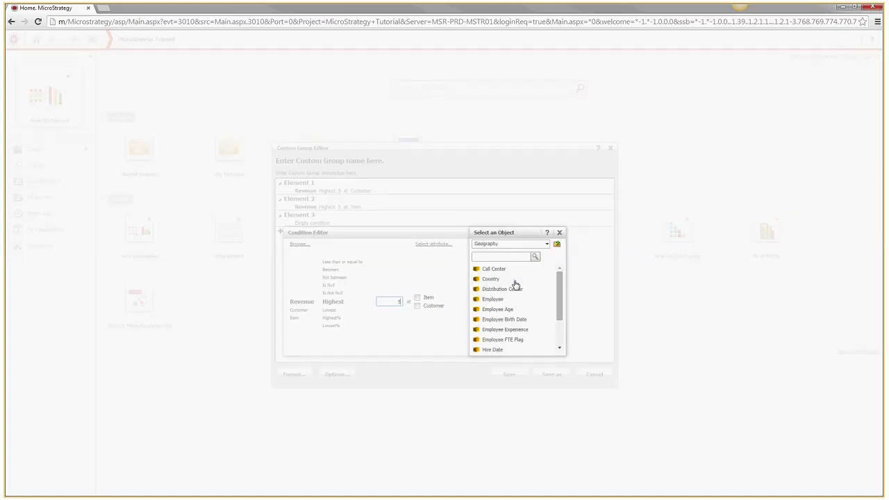
double_click(493, 299)
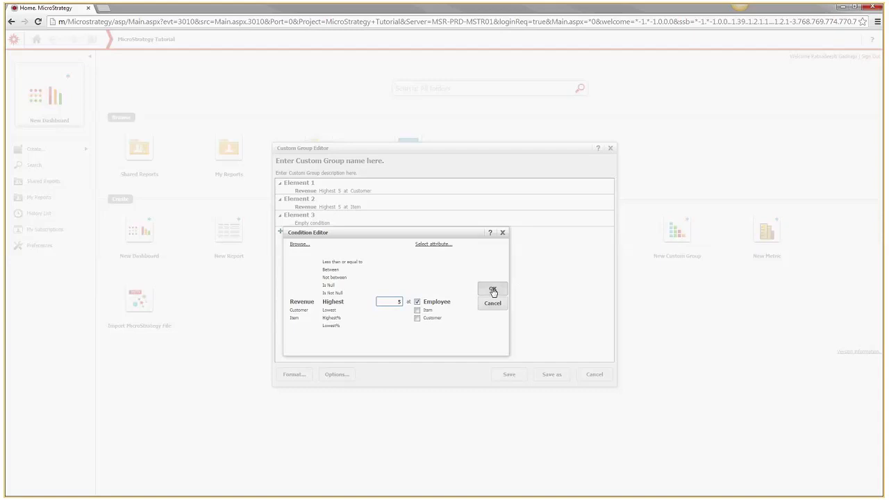
left_click(493, 291)
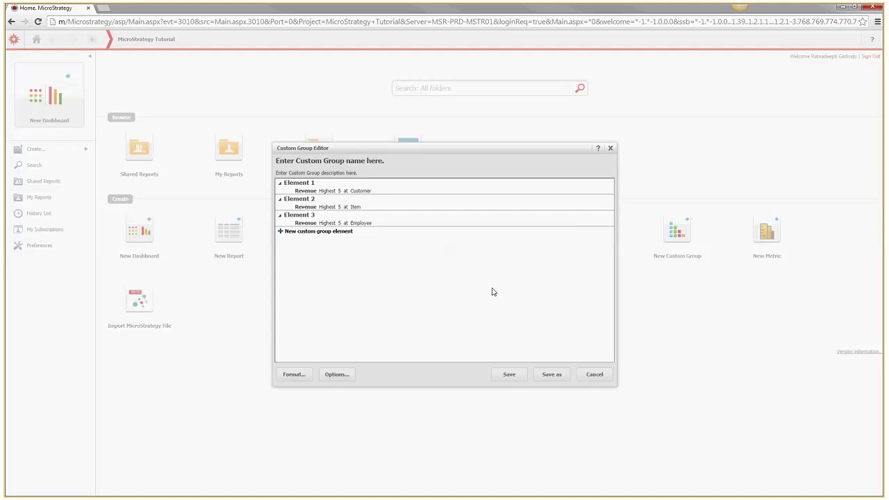
mouse_move(546, 202)
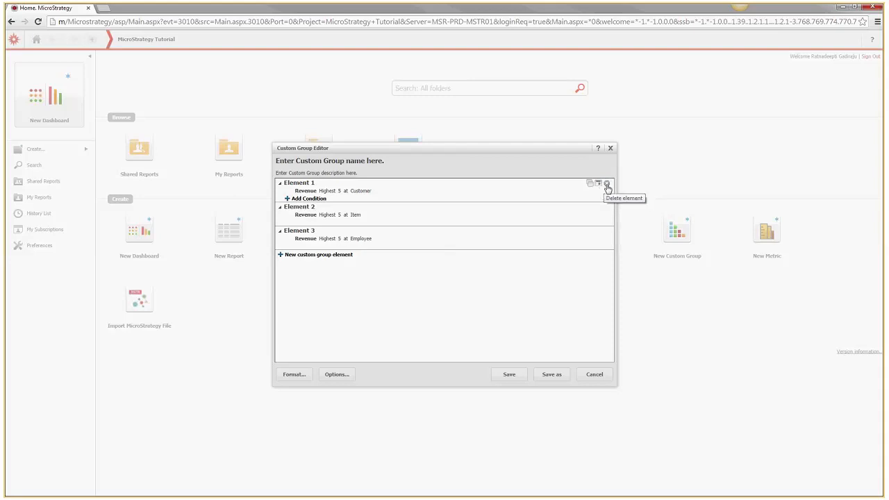
mouse_move(596, 192)
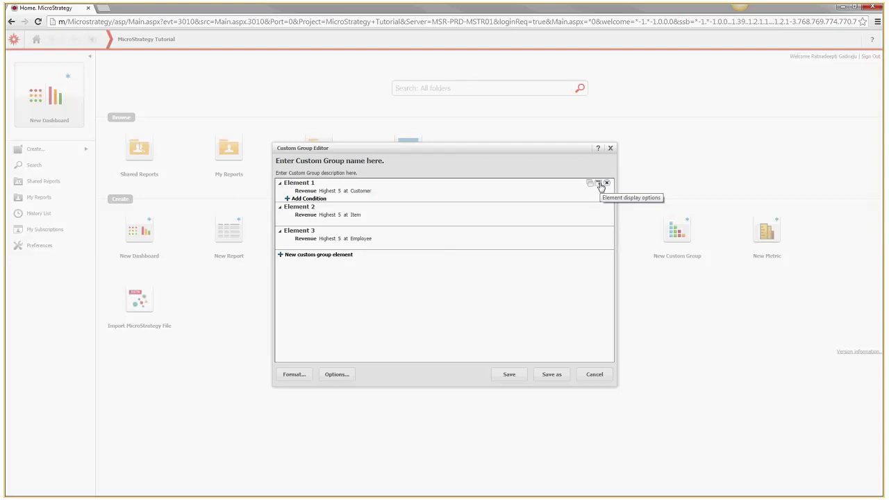
left_click(599, 185)
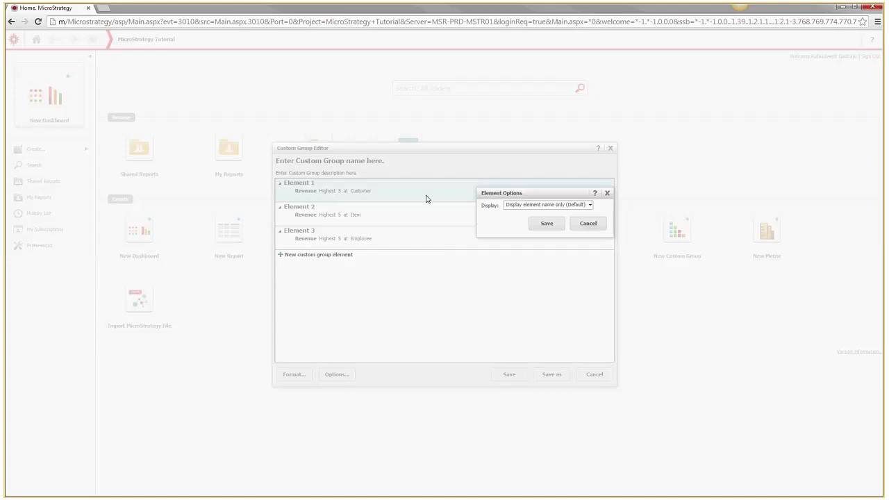
Set Elements 1 and 2 to 'Display element name and individual items' and save
left_click(578, 207)
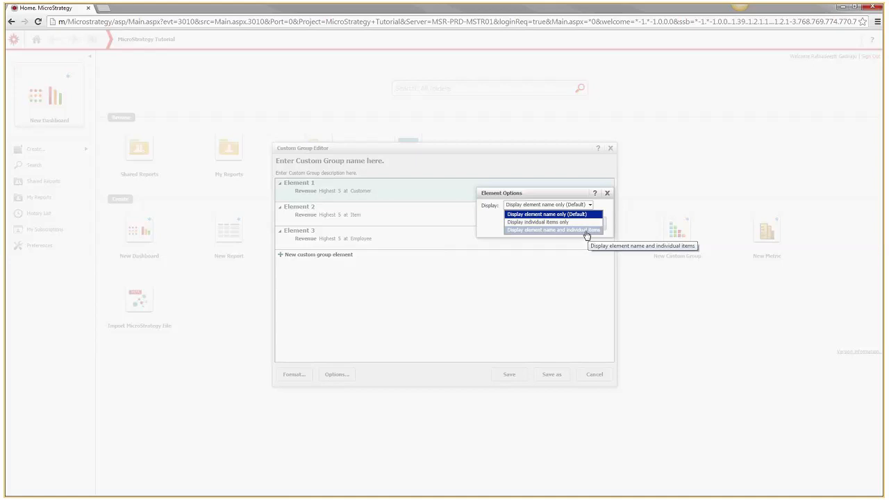
left_click(533, 230)
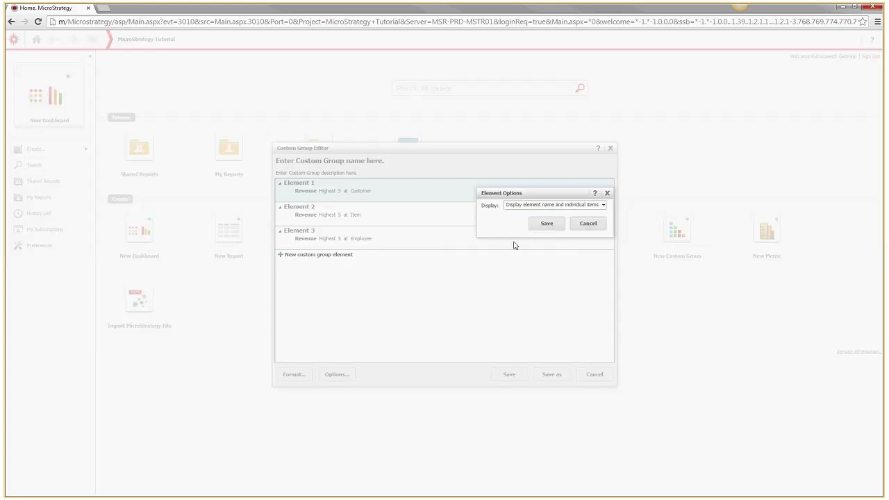
left_click(552, 223)
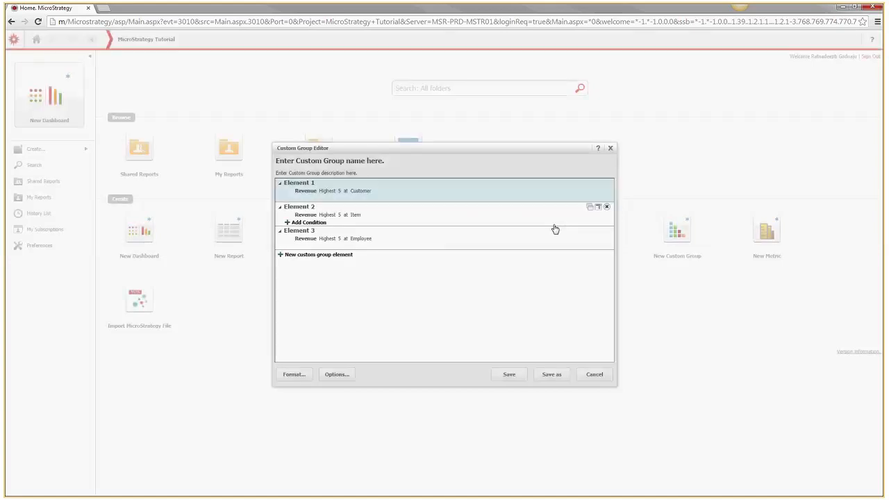
left_click(598, 209)
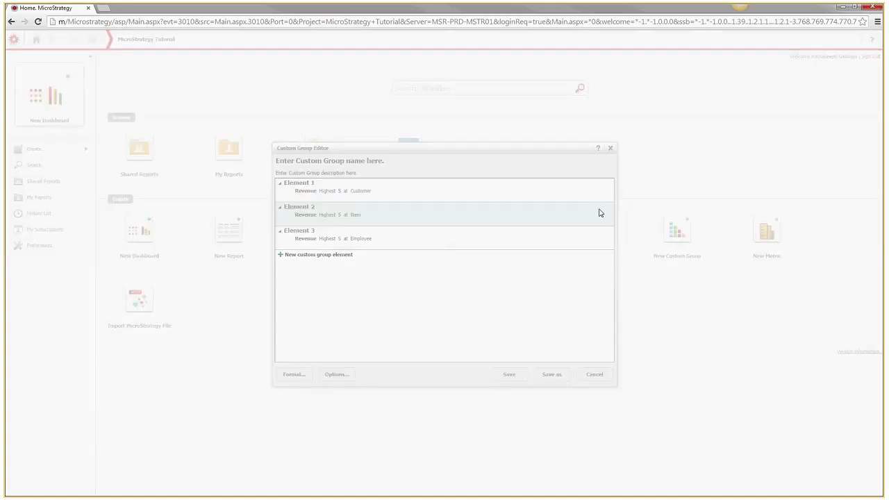
left_click(561, 230)
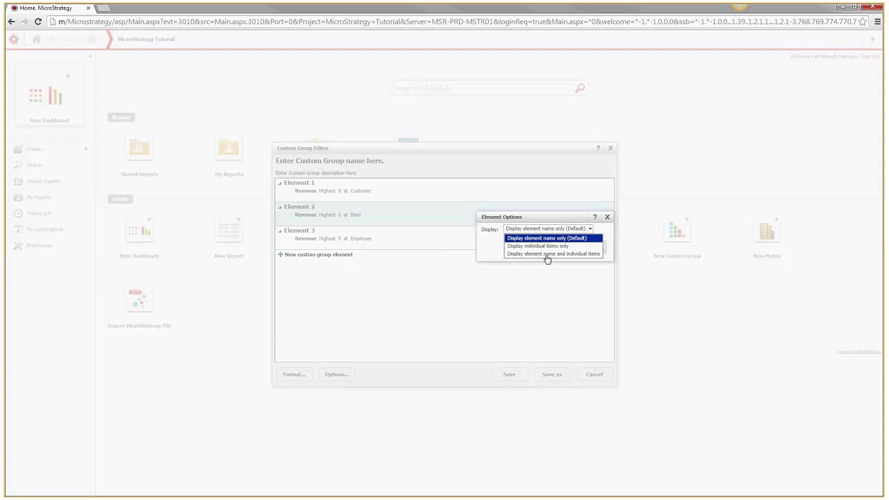
left_click(548, 256)
left_click(555, 249)
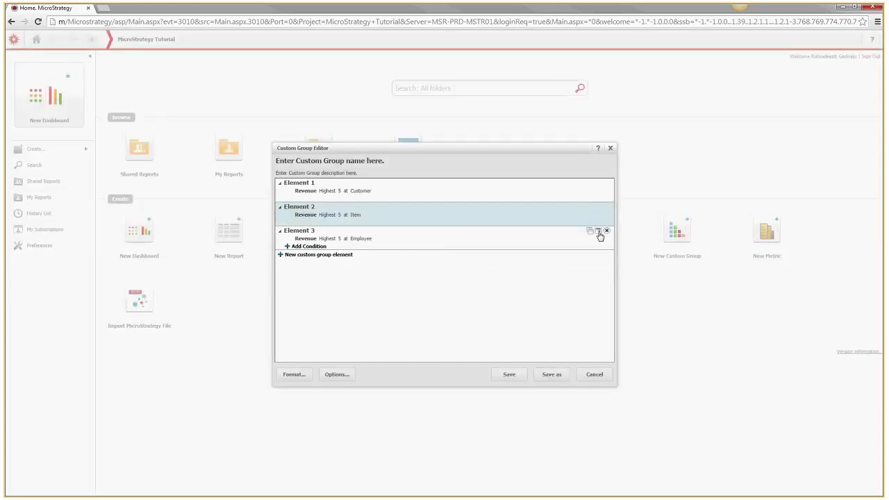
Give Element 3 the same display setting, then recheck Elements 2 and 3
left_click(598, 232)
left_click(576, 253)
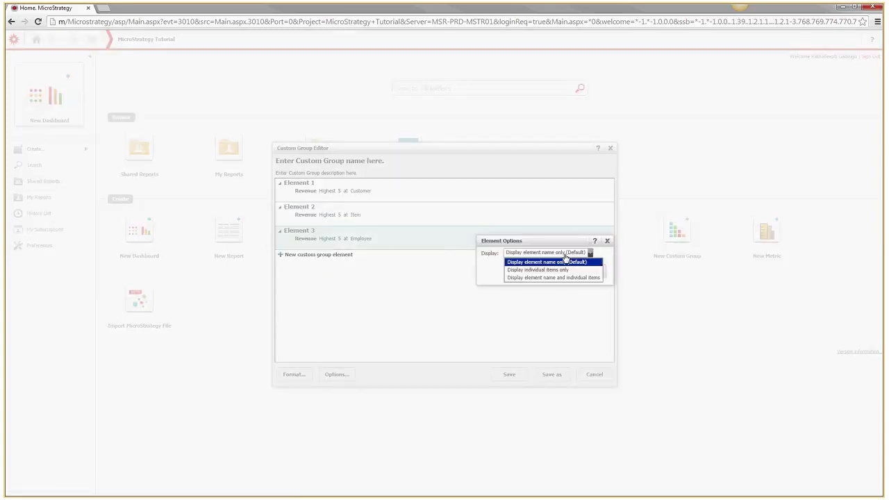
left_click(549, 280)
left_click(549, 271)
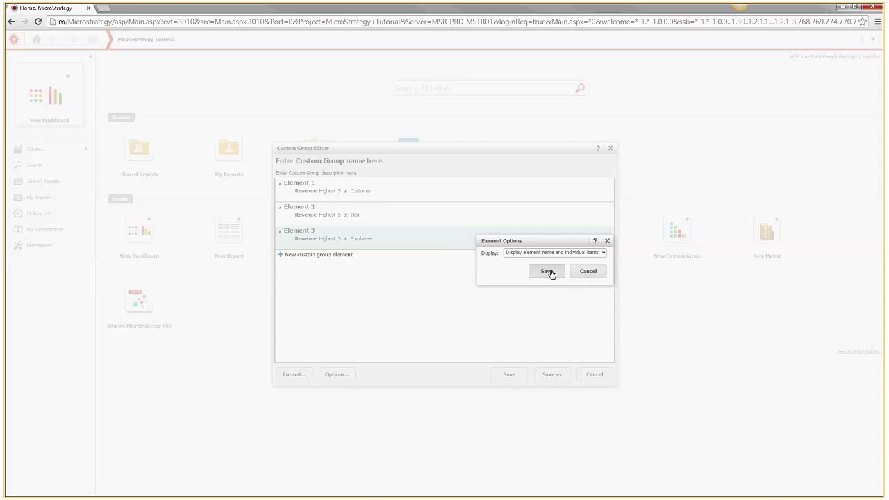
left_click(598, 208)
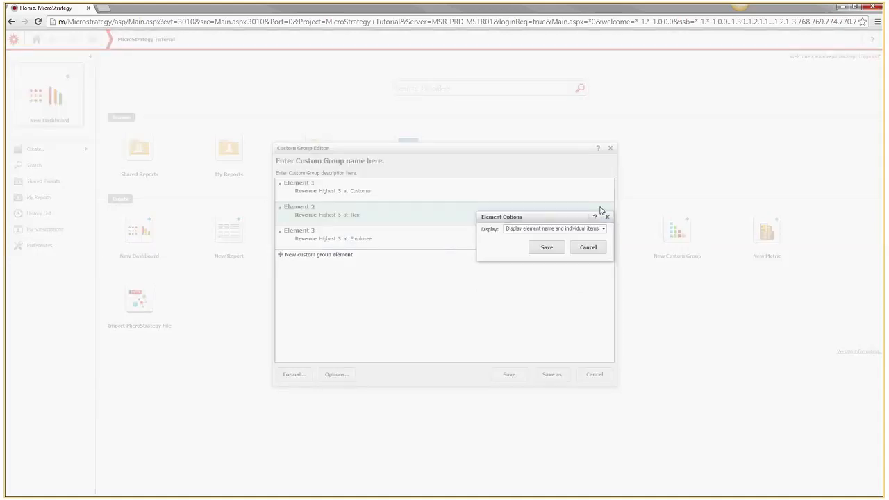
left_click(586, 253)
mouse_move(595, 235)
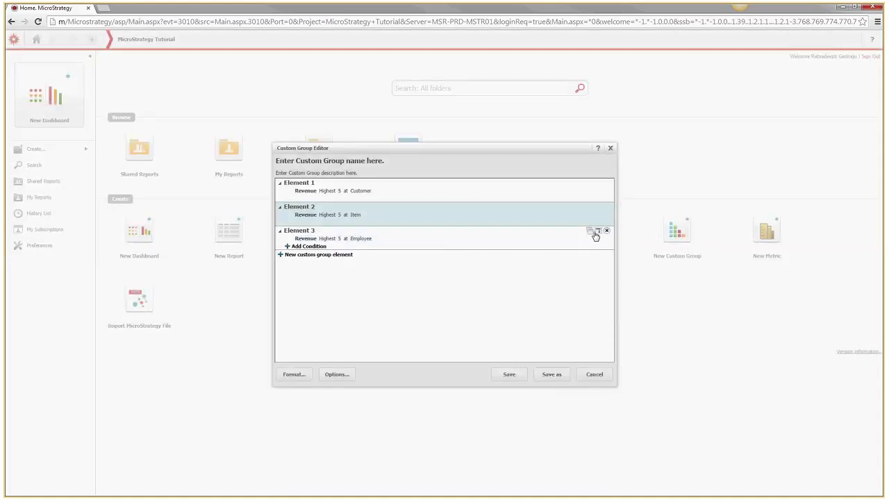
left_click(599, 234)
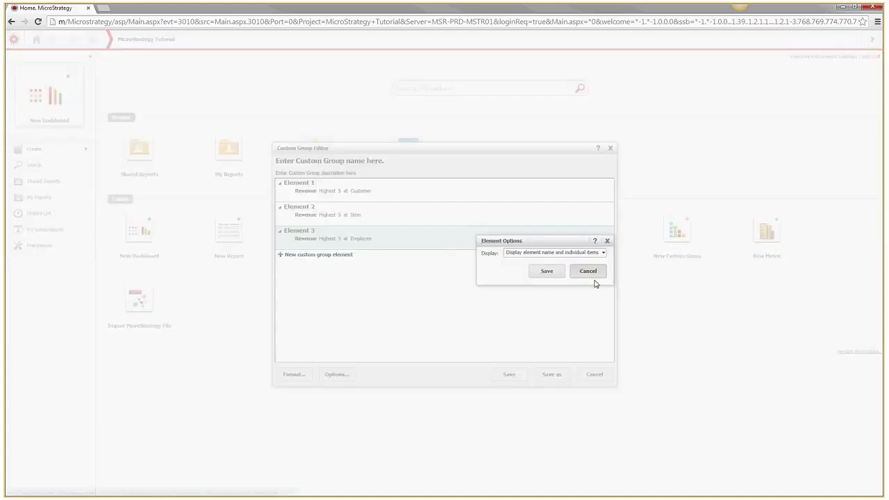
left_click(596, 273)
mouse_move(312, 186)
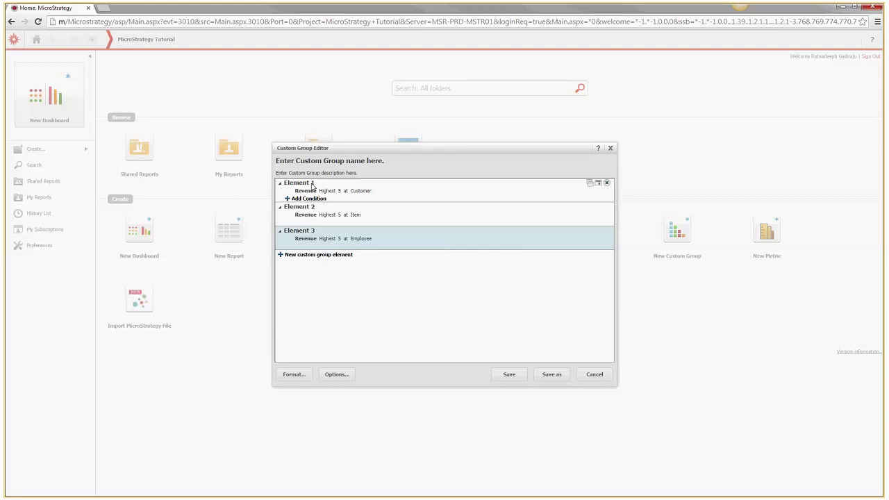
Rename Element 1 to 'Top 5 Customers'
double_click(306, 183)
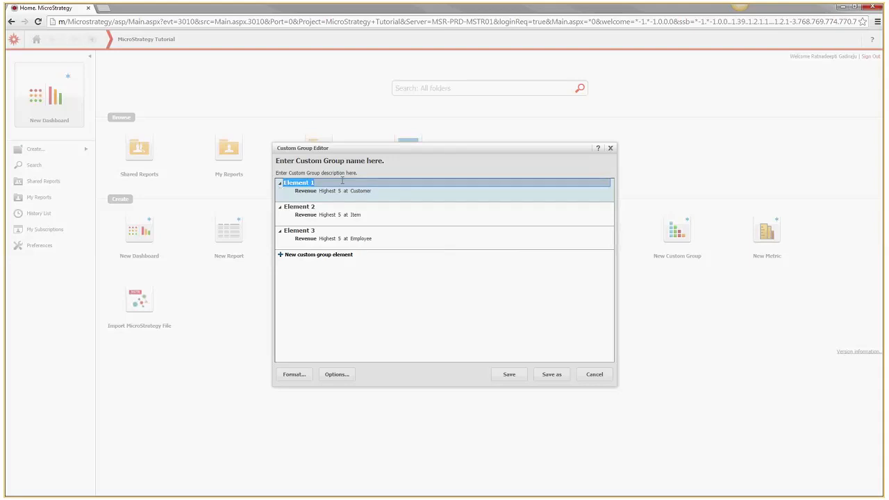
type("Top 5")
type(" VCu")
key("BackSpace")
key("BackSpace")
key("BackSpace")
type("Customers")
key("Home")
key("shift+Right")
key("shift+Right")
key("shift+Right")
key("shift+Right")
key("shift+Right")
key("Return")
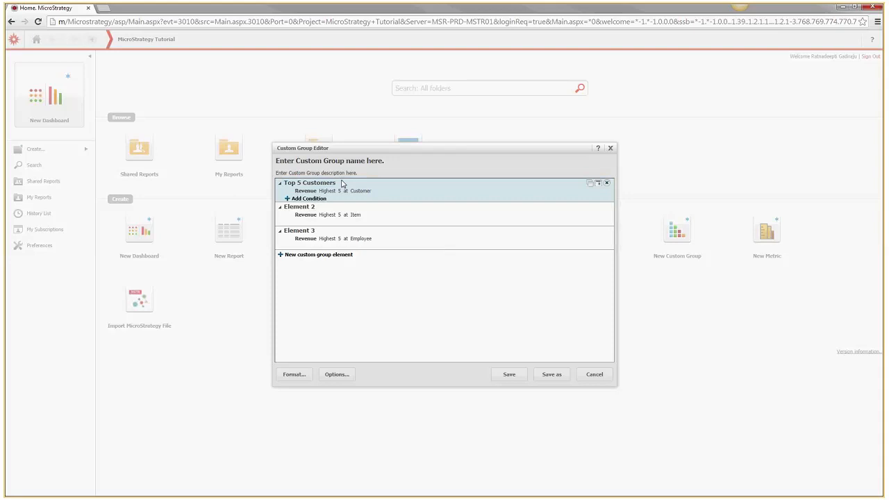
Rename Element 2 to 'Top 5 Items'
double_click(313, 207)
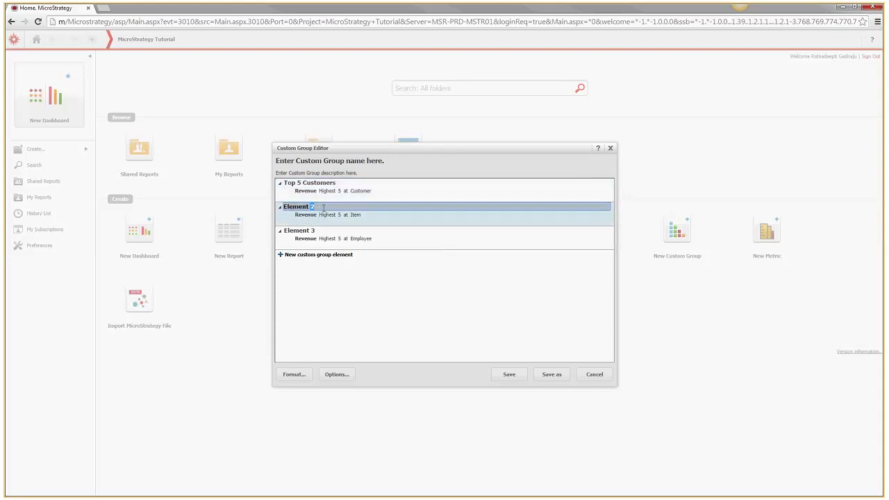
left_click_drag(324, 208, 285, 205)
double_click(292, 204)
key("Return")
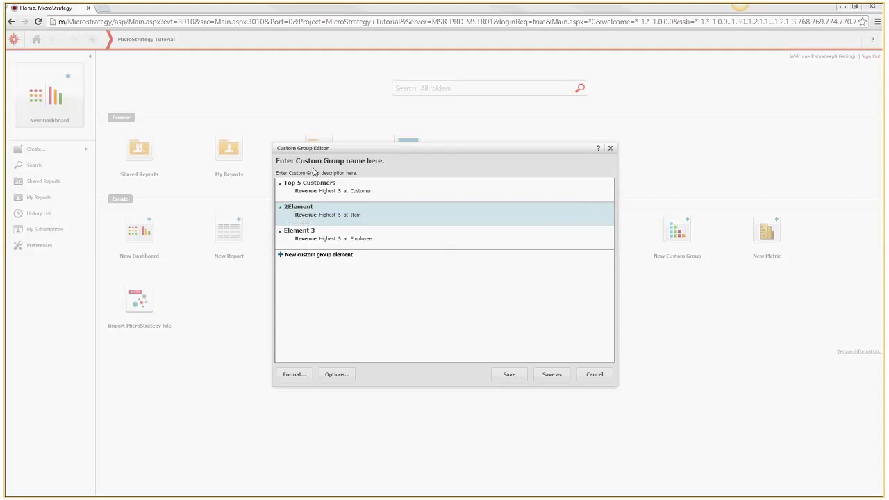
double_click(304, 207)
double_click(304, 206)
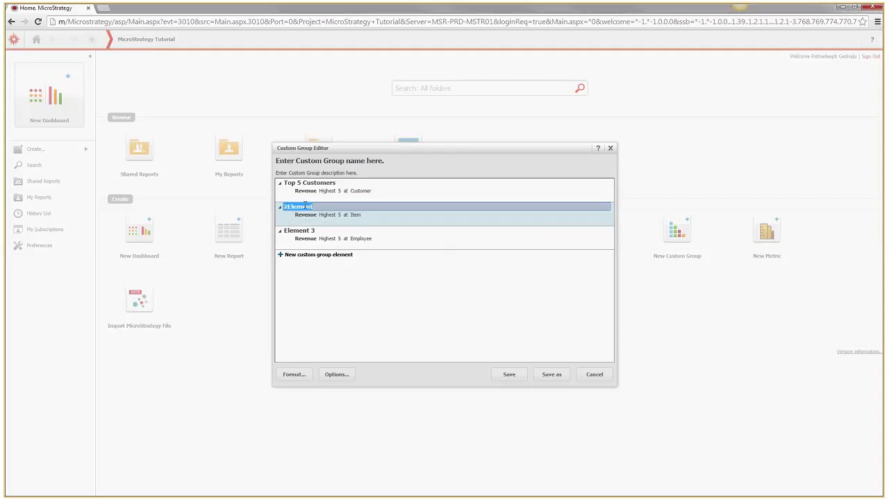
type("Top 5 Items")
left_click(310, 232)
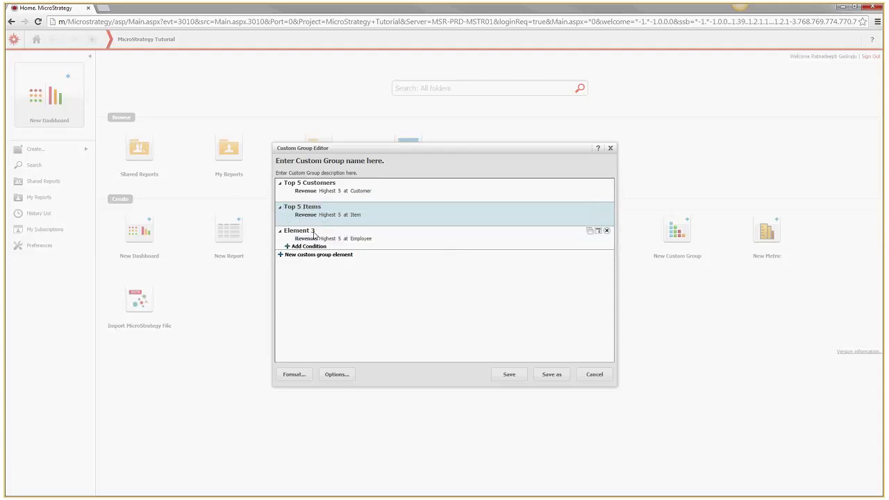
Rename the third element to 'Top 5 Employees'
left_click(313, 231)
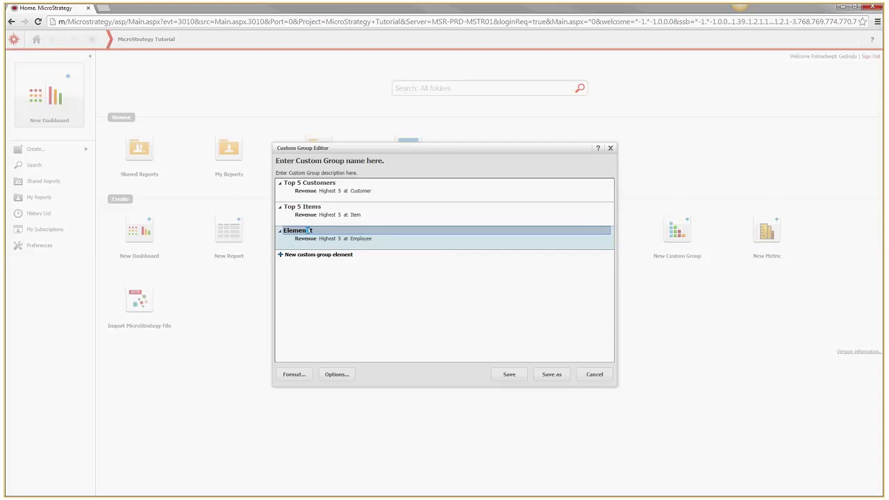
type("Top 5 Employees")
left_click(459, 300)
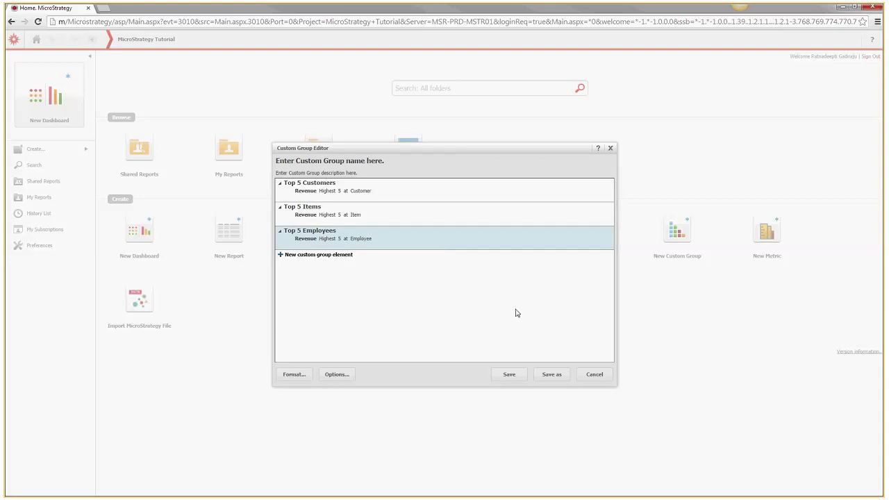
Save the custom group in My Objects as 'Custom Group_Top 5' and close the editor
left_click(518, 379)
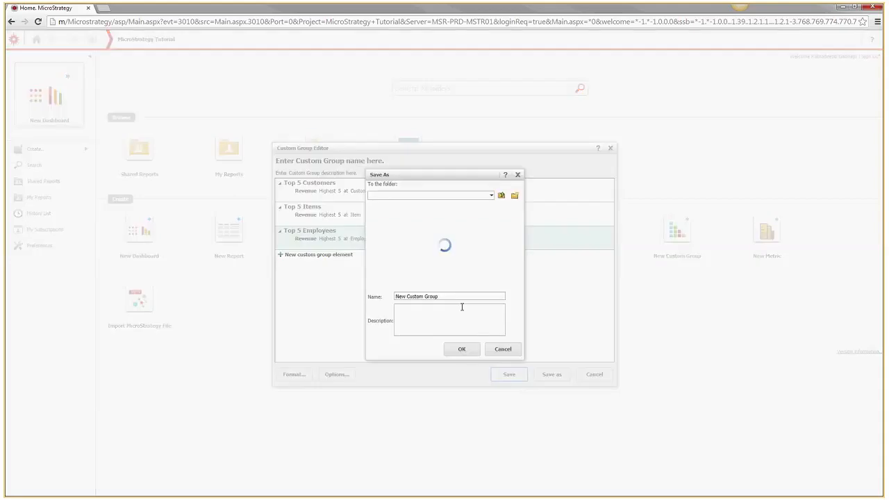
left_click(492, 197)
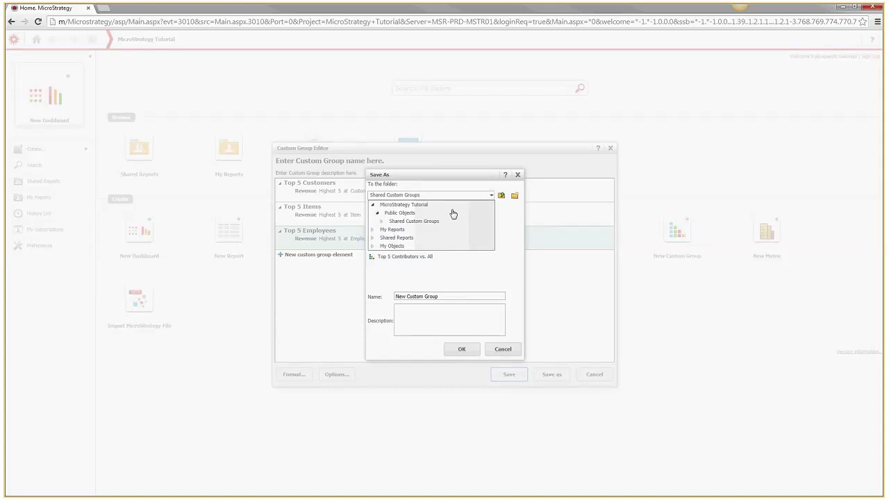
left_click(391, 247)
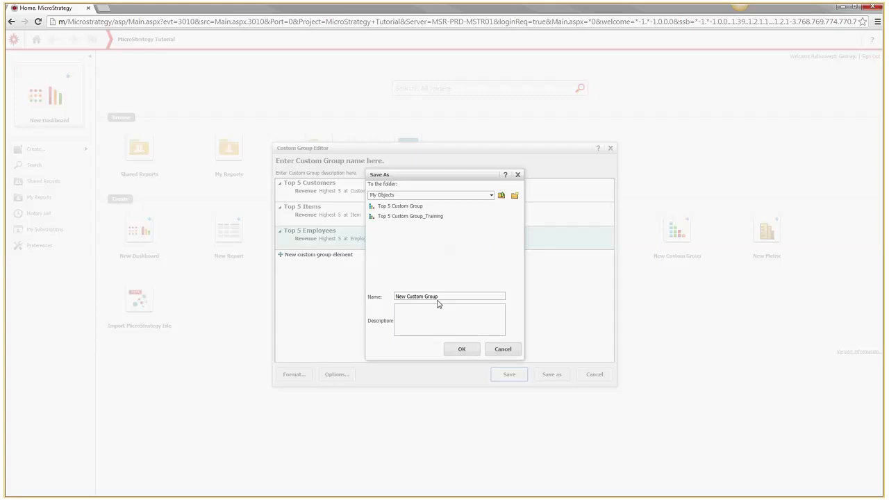
left_click_drag(443, 296, 398, 297)
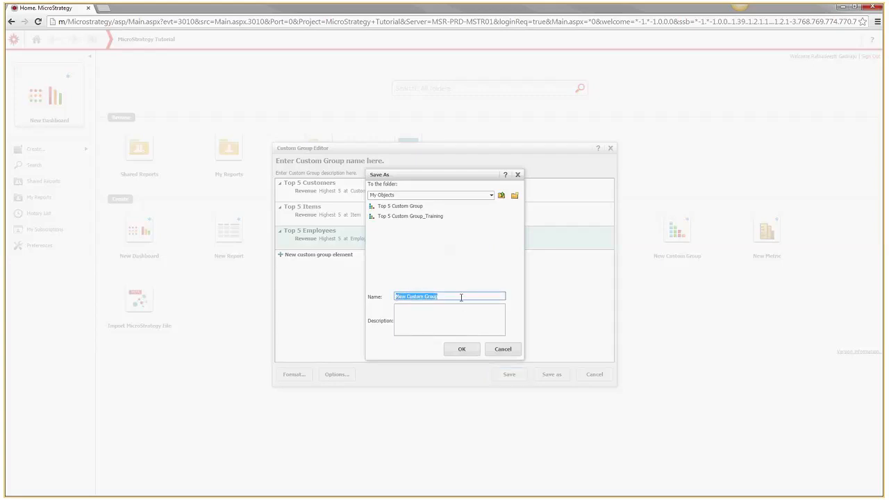
type("Custom Group_Top 5")
left_click(472, 355)
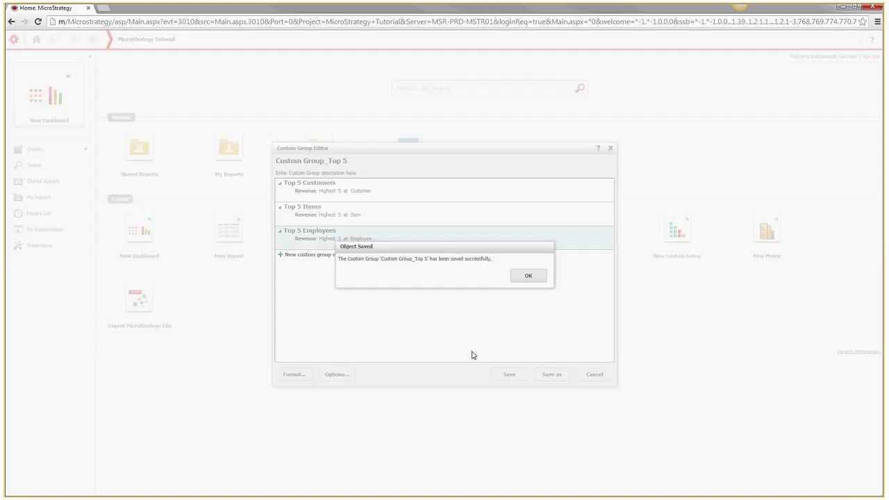
left_click(521, 281)
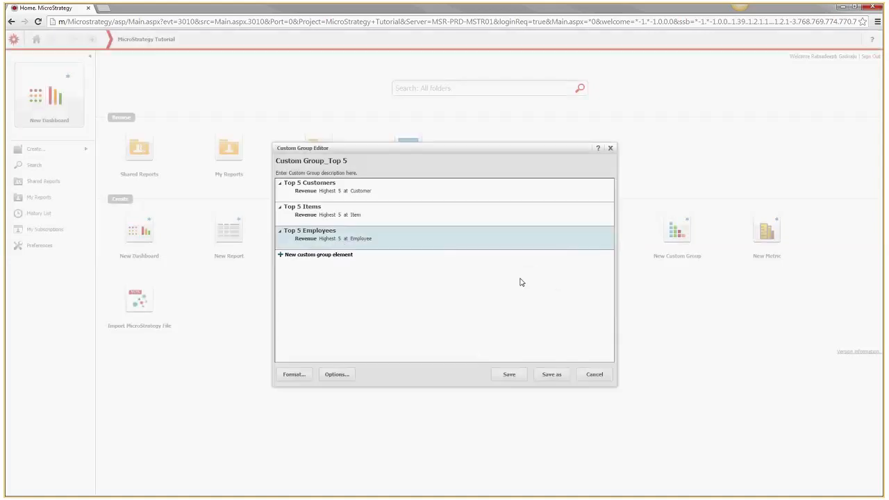
left_click(611, 150)
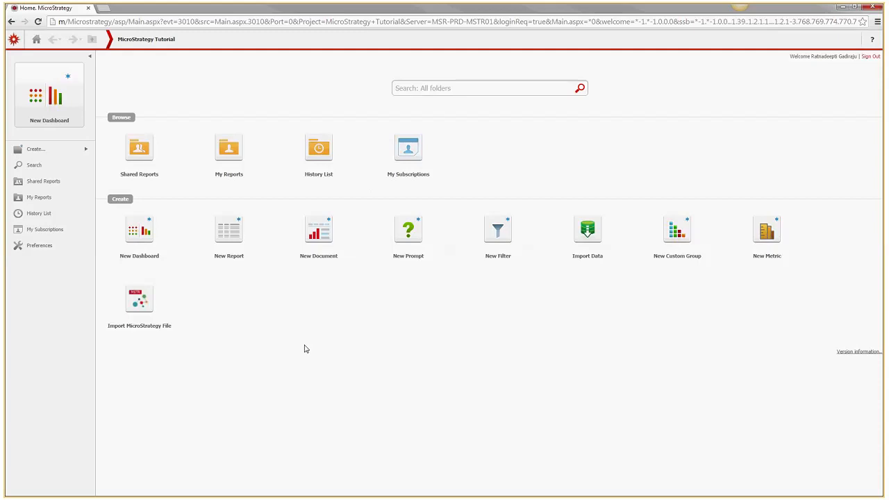
Start a blank report and place Custom Group_Top 5 from My Objects on its rows
left_click(238, 247)
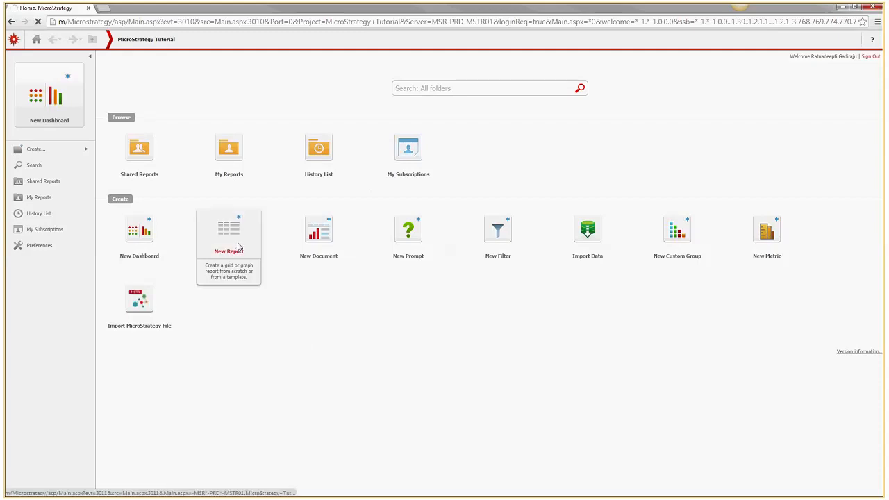
left_click(48, 78)
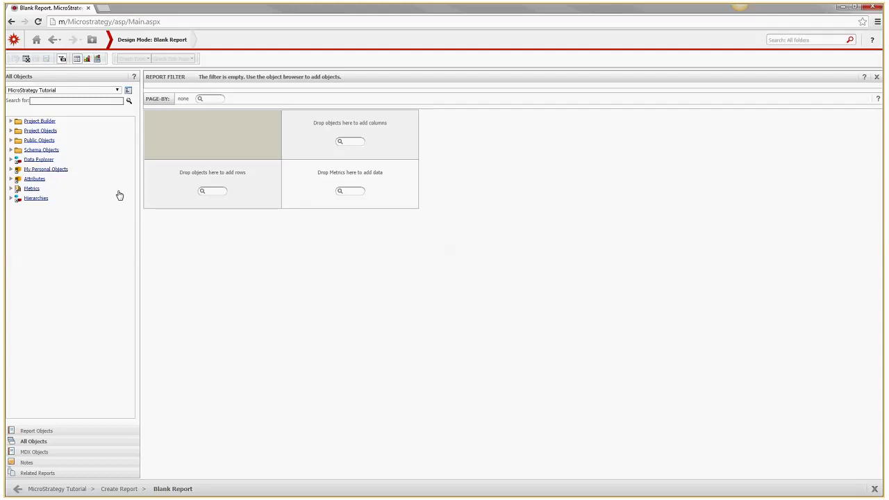
left_click(10, 169)
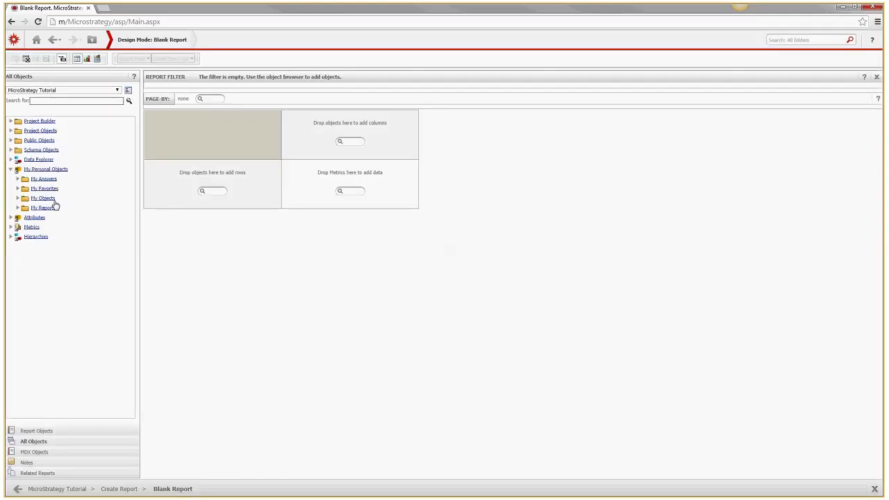
left_click(17, 198)
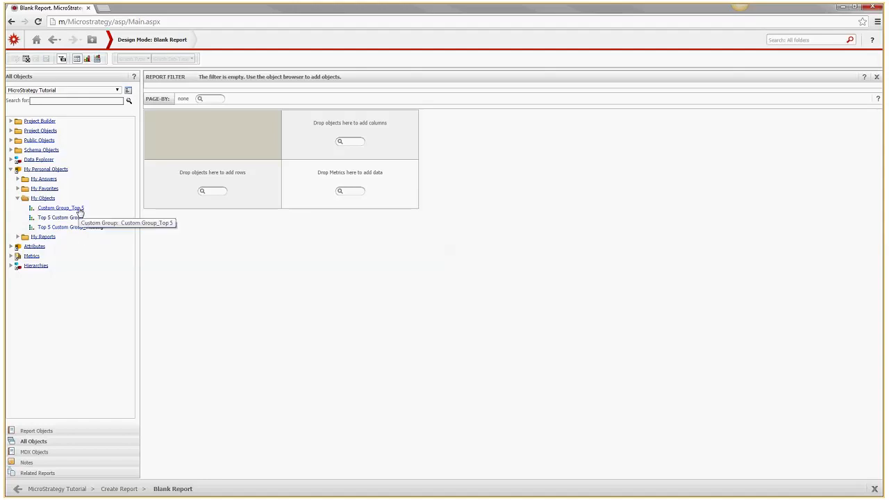
left_click_drag(80, 211, 177, 202)
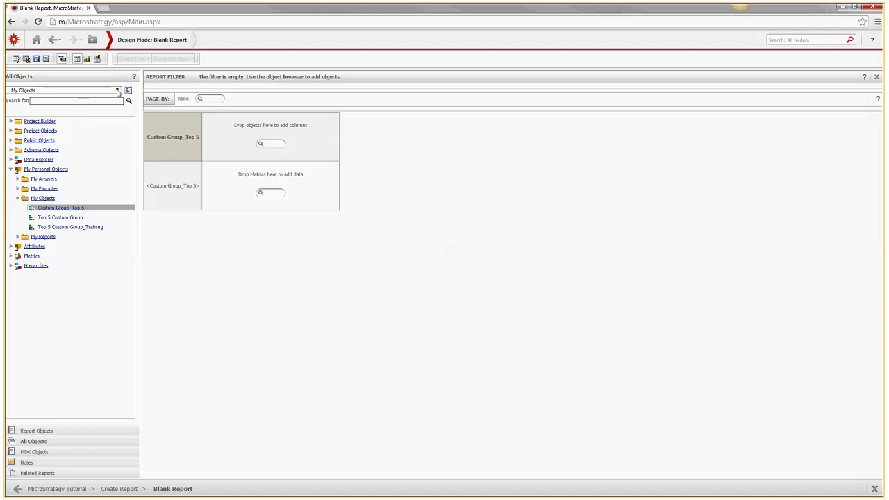
Switch the object browser to the Metrics folder
left_click(118, 90)
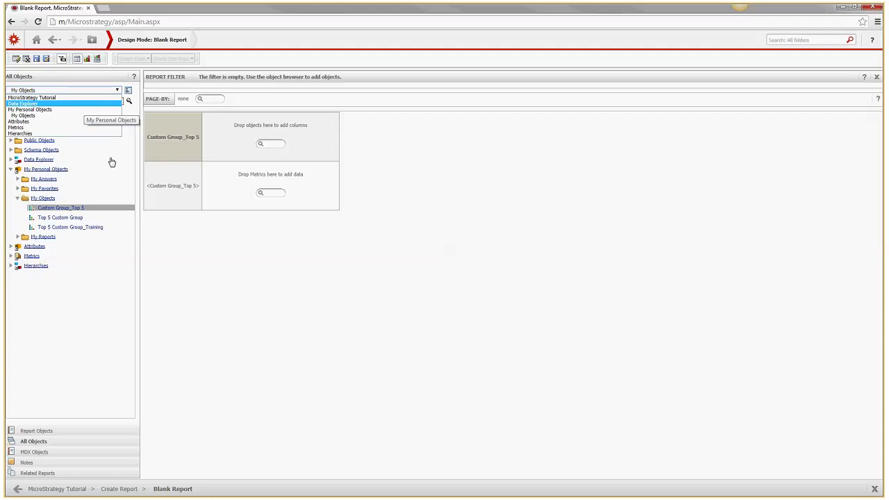
left_click(170, 254)
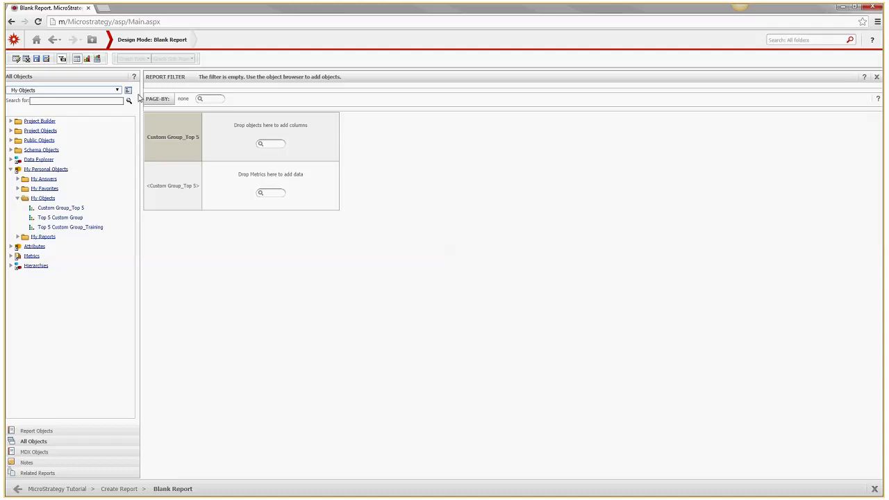
left_click(114, 90)
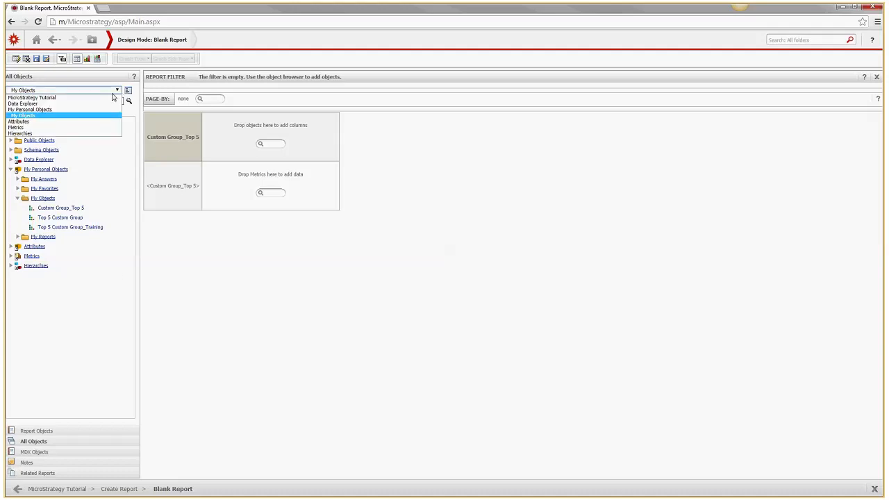
left_click(70, 127)
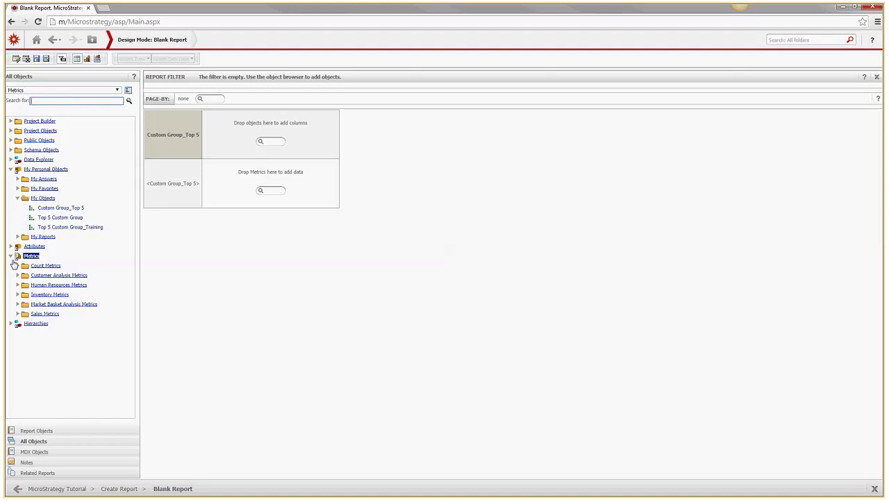
From the Sales Metrics folder, add Revenue and then Units Sold (next 30 items) to the grid
left_click(39, 315)
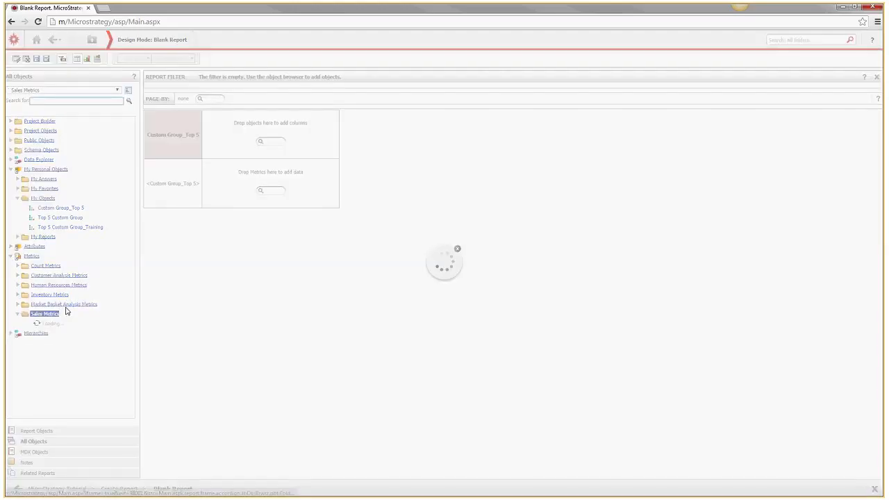
scroll(122, 278, "down", 8)
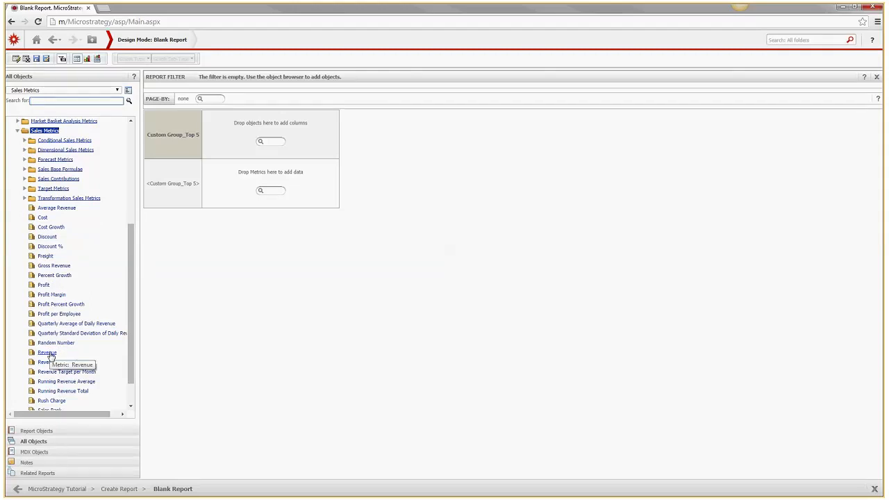
double_click(49, 354)
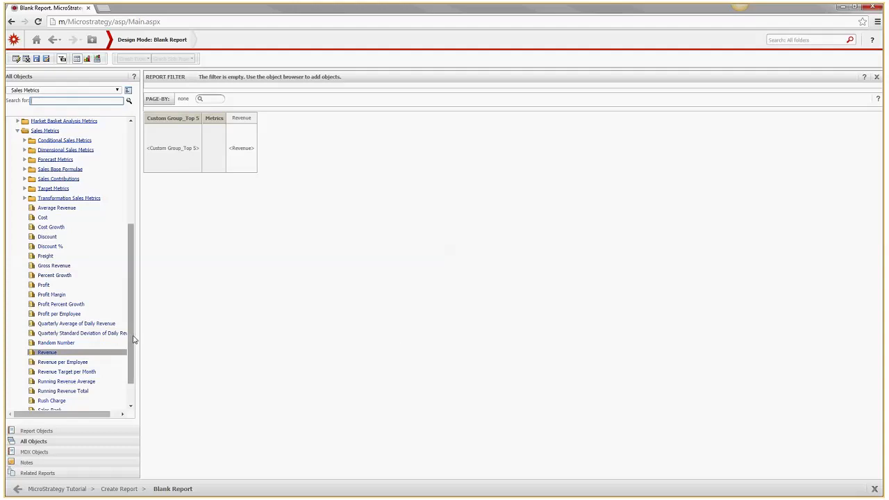
scroll(129, 368, "down", 2)
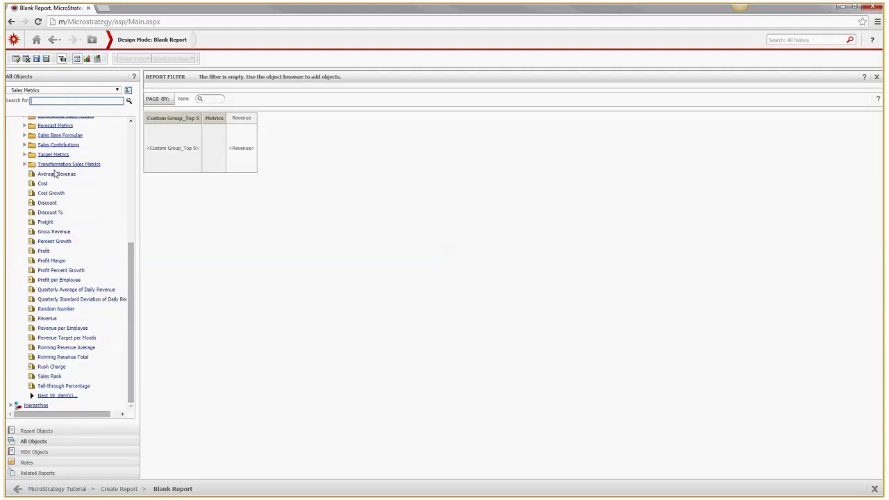
left_click(69, 397)
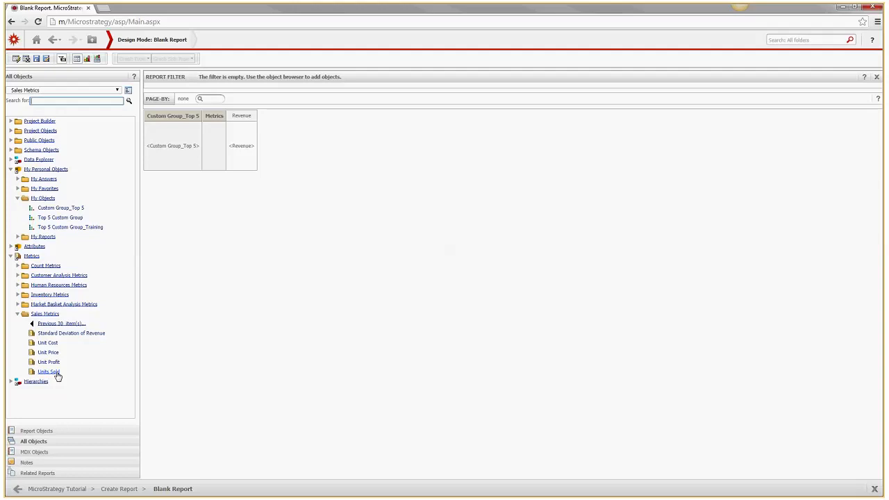
mouse_move(58, 376)
left_mouse_down()
mouse_move(264, 101)
mouse_move(224, 123)
mouse_move(256, 117)
left_mouse_up()
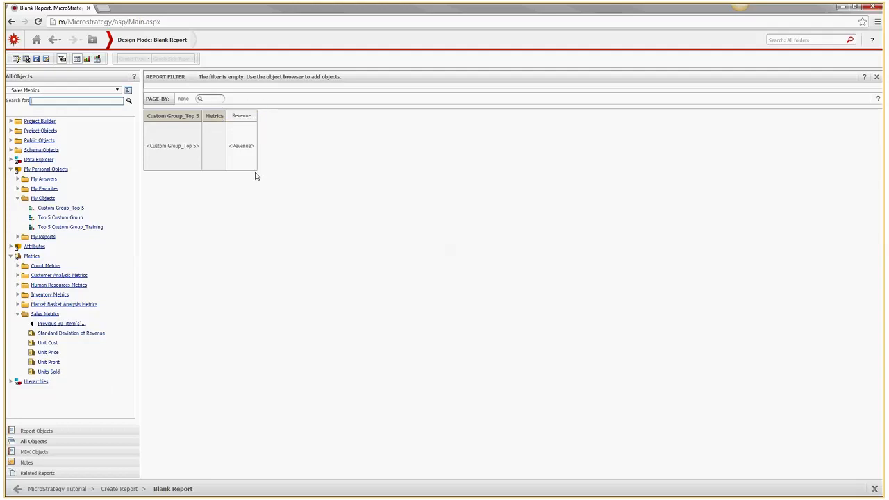
double_click(50, 372)
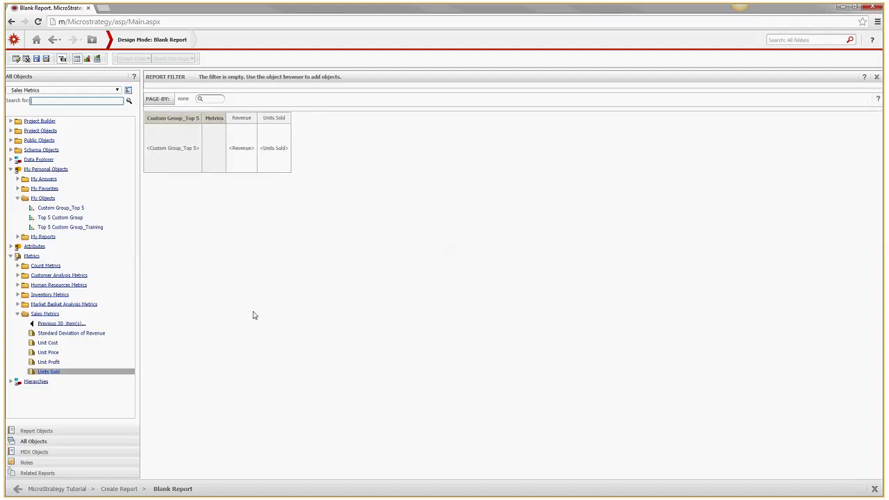
Run the report in Grid view to show Revenue and Units Sold for each Top 5 group
left_click(20, 62)
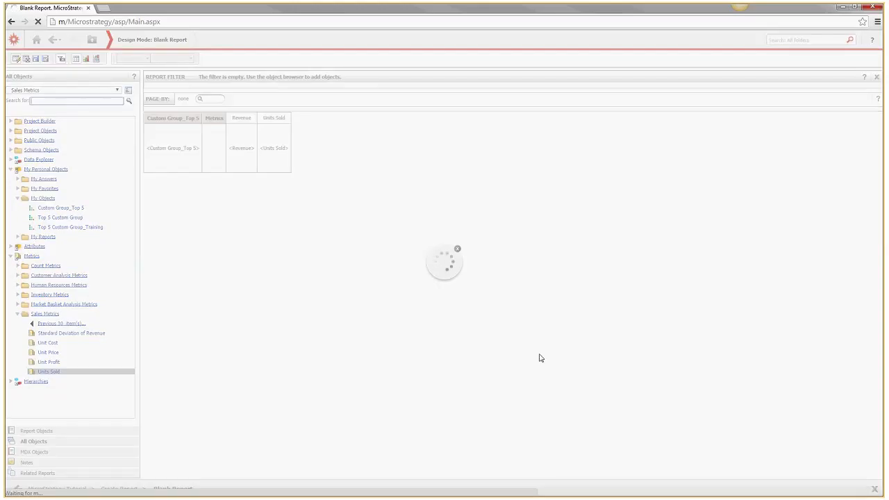